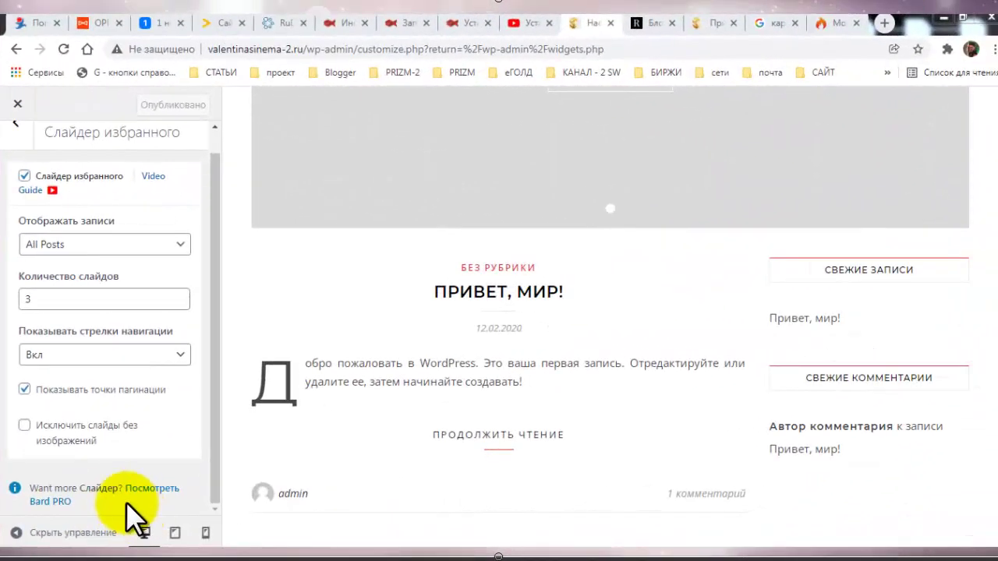
Look through the featured slider settings and the Bard Pro theme page, including its description, customer reviews and design examples
scroll(54, 167, "up", 1)
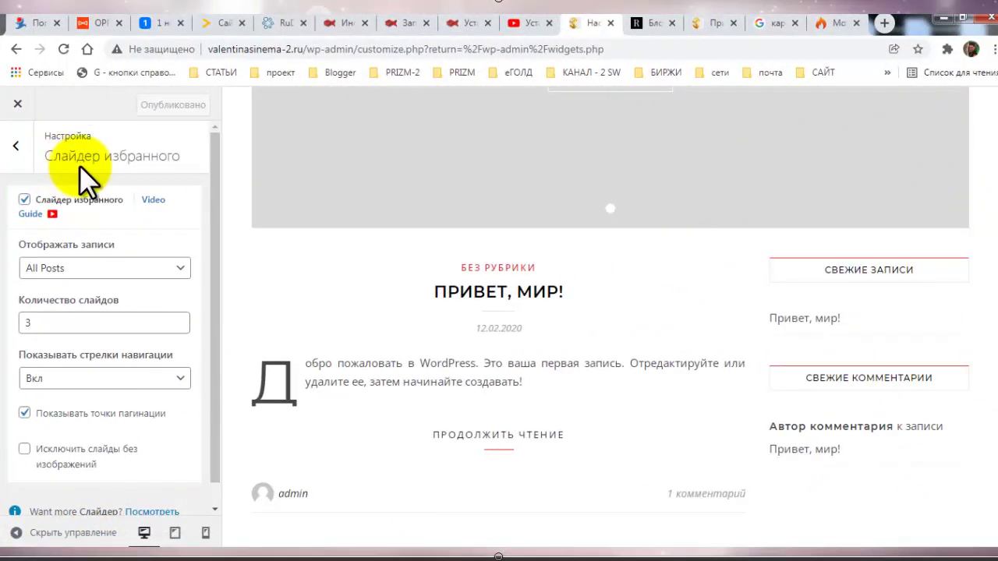
scroll(216, 311, "down", 1)
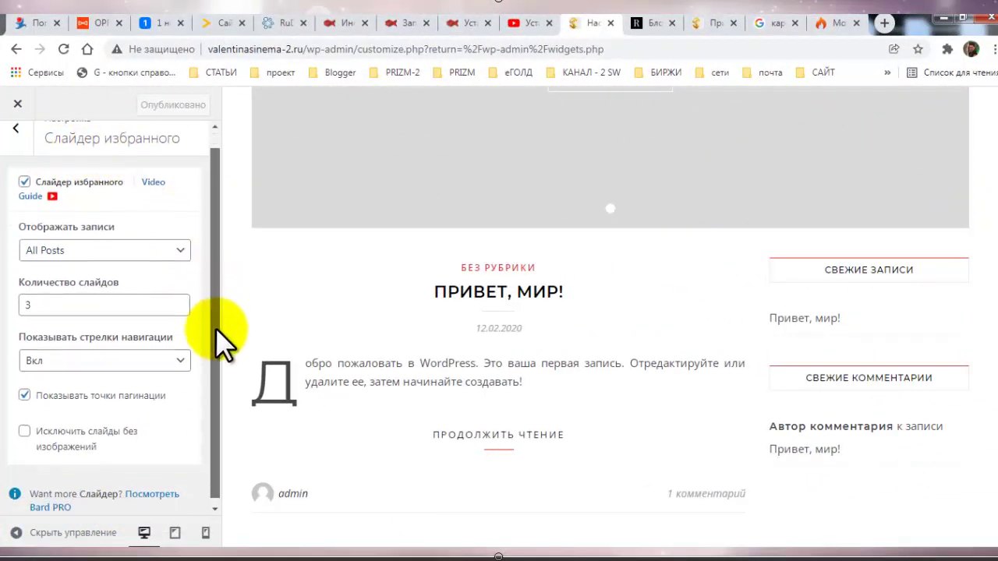
left_click(661, 25)
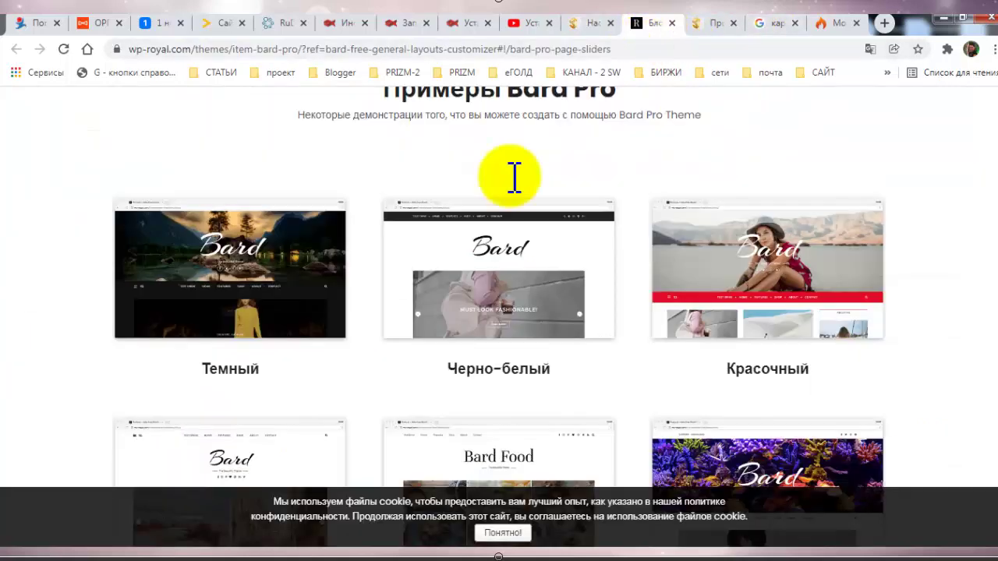
scroll(619, 312, "up", 5)
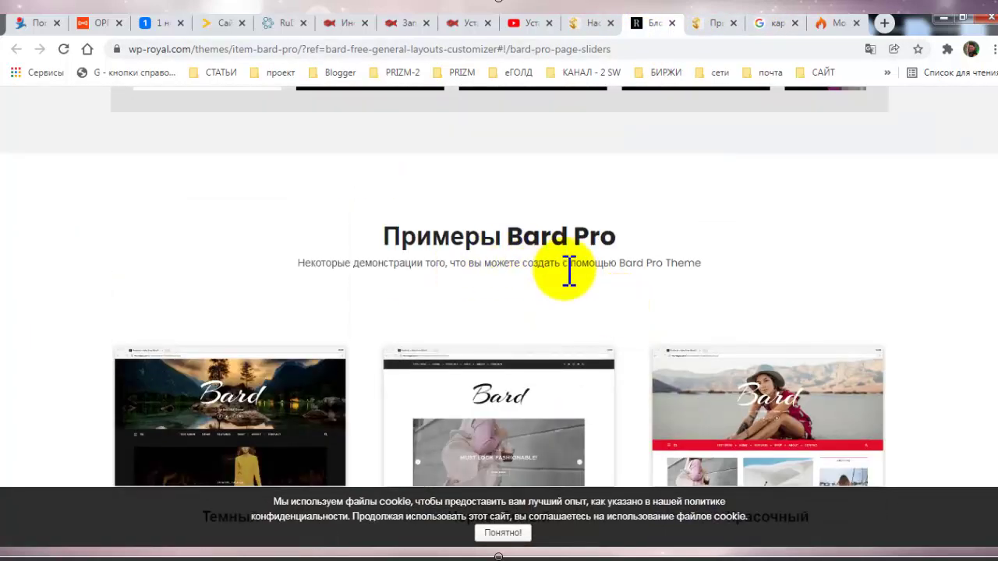
scroll(564, 270, "up", 10)
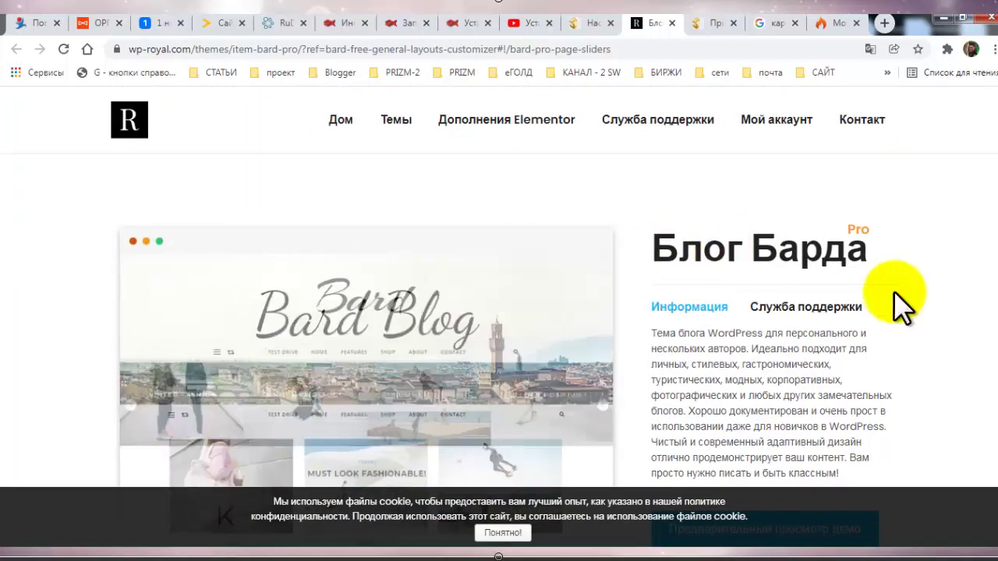
scroll(873, 292, "down", 8)
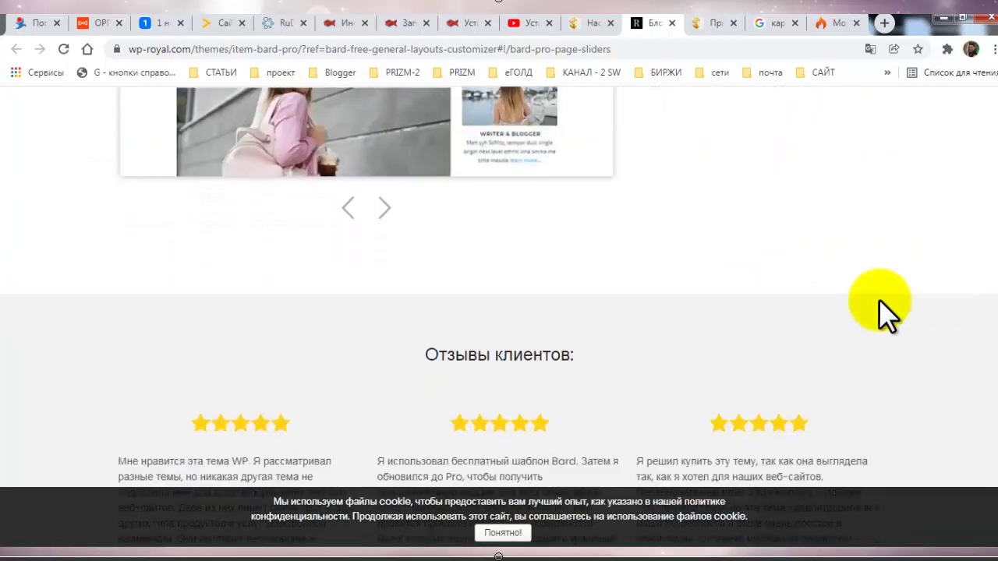
scroll(878, 298, "down", 10)
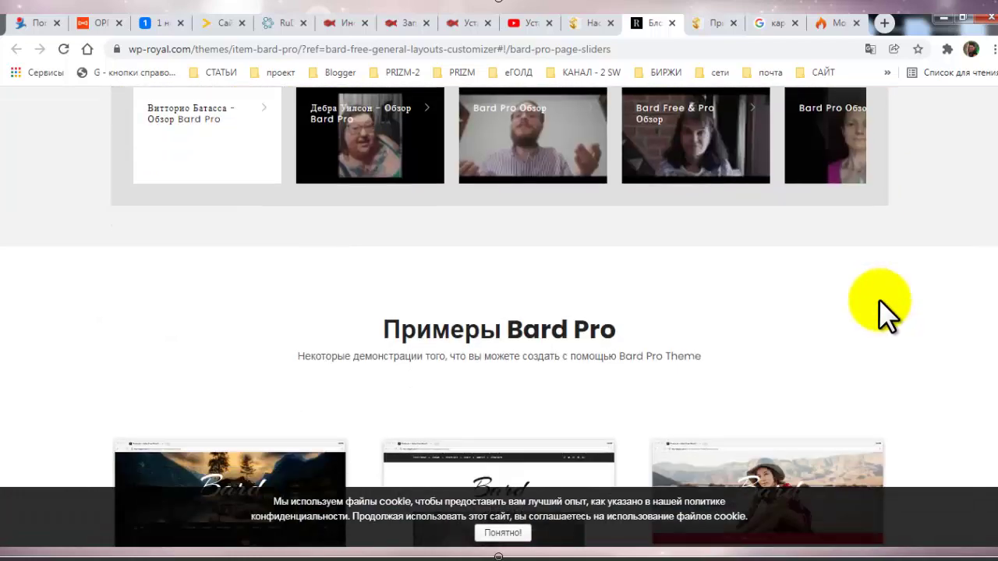
scroll(878, 299, "down", 5)
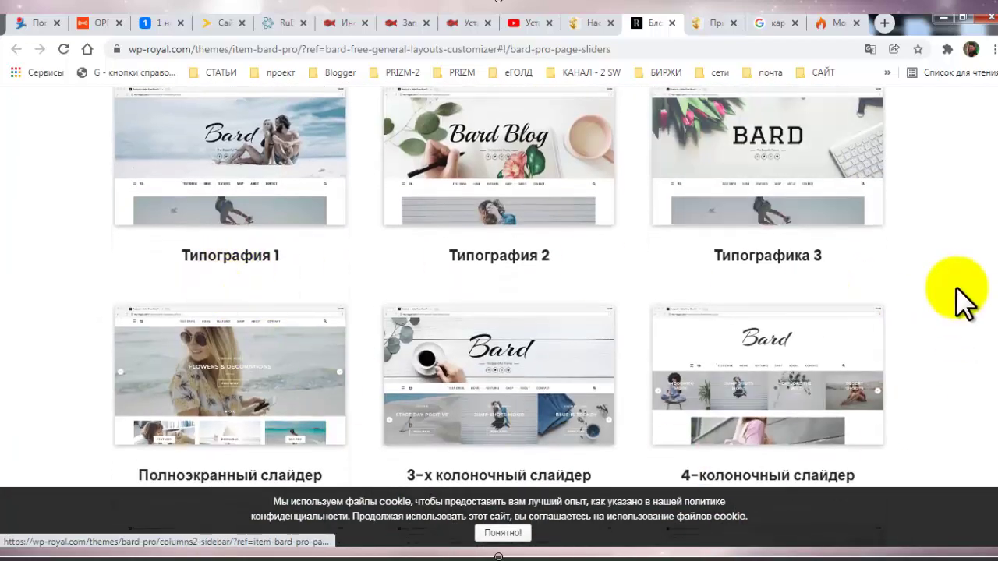
scroll(929, 315, "down", 10)
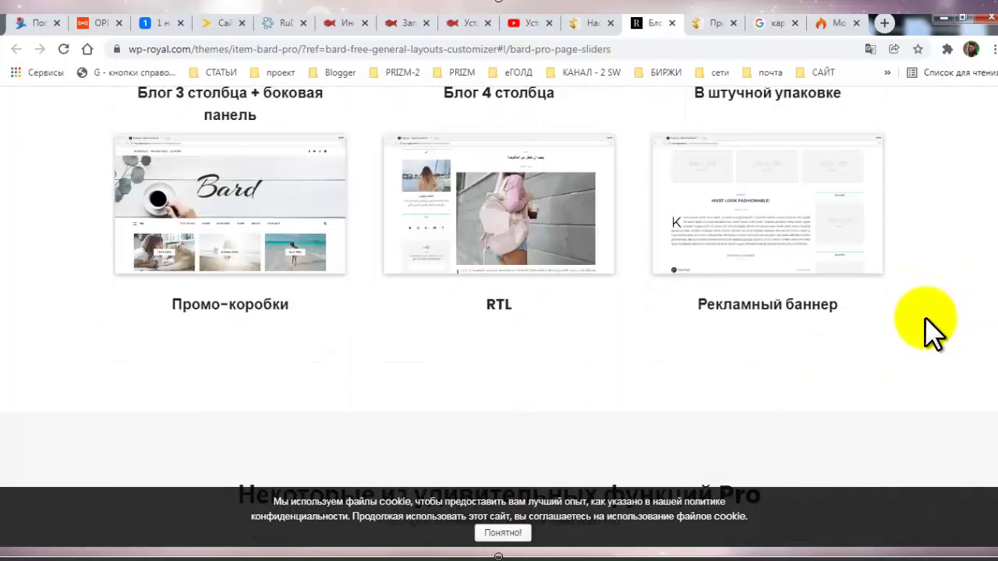
scroll(928, 318, "up", 10)
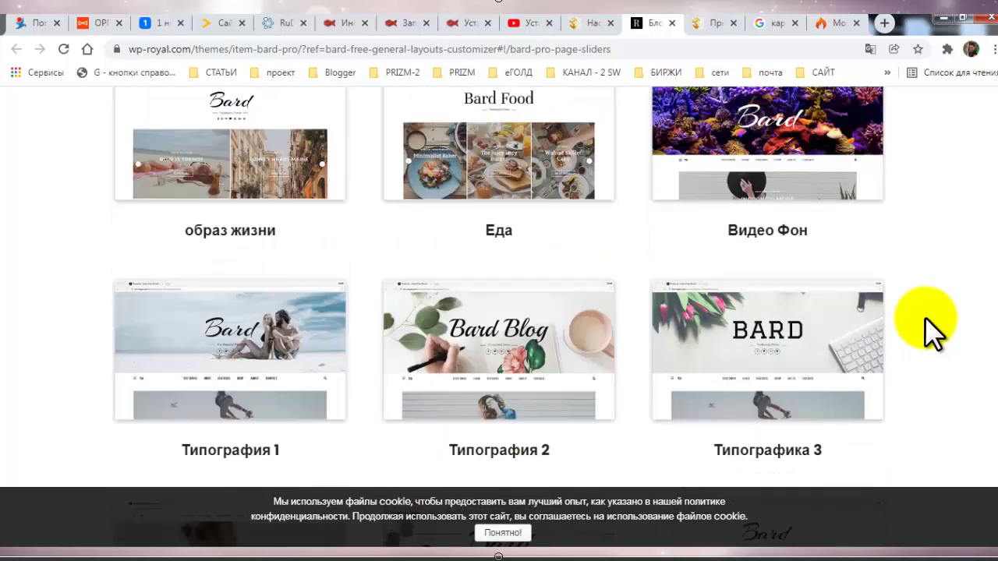
scroll(925, 318, "up", 5)
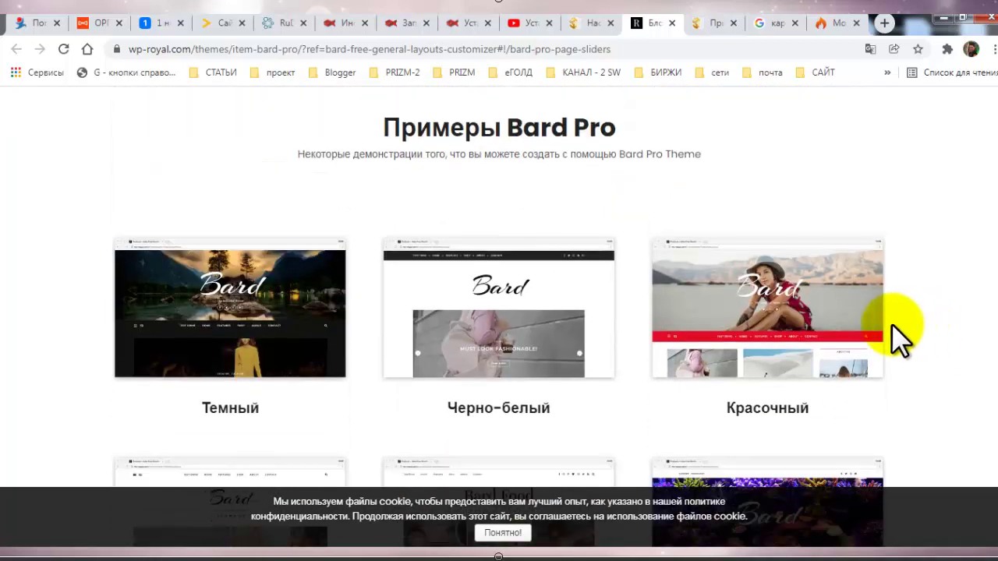
Open the dark (Темный) Bard Pro demo and examine its header, posts, footer and the predefined styles description
left_click(239, 413)
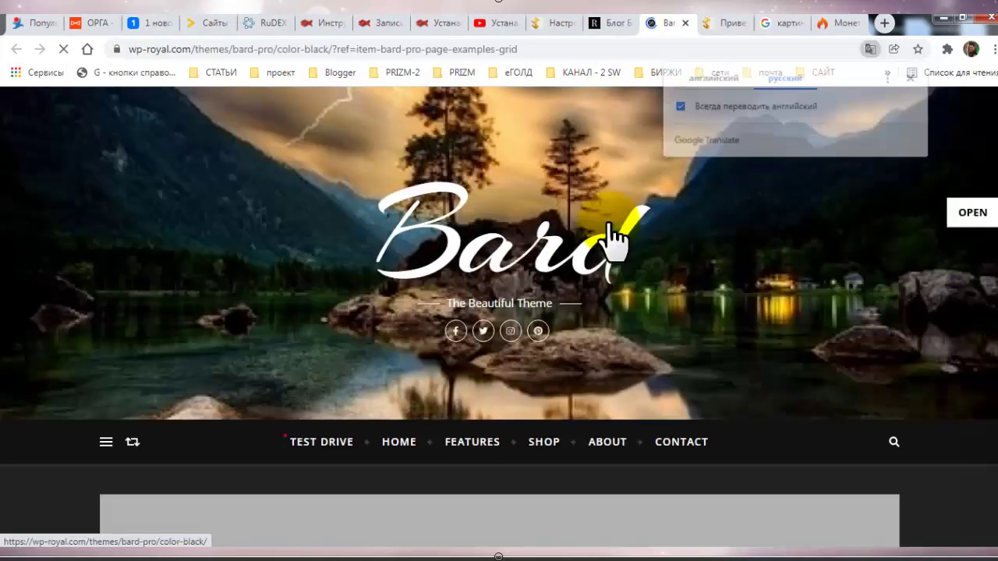
left_click(239, 263)
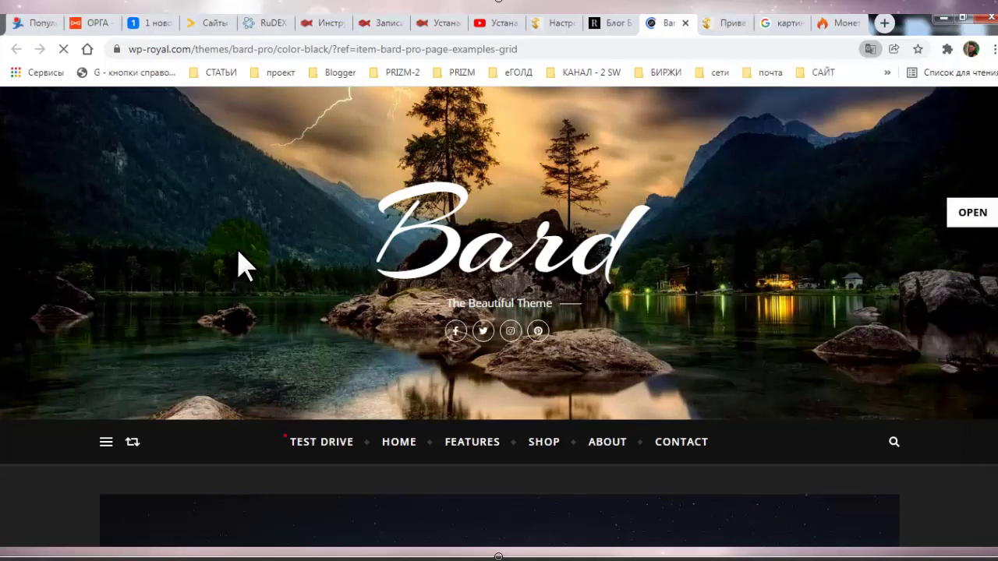
scroll(290, 283, "down", 10)
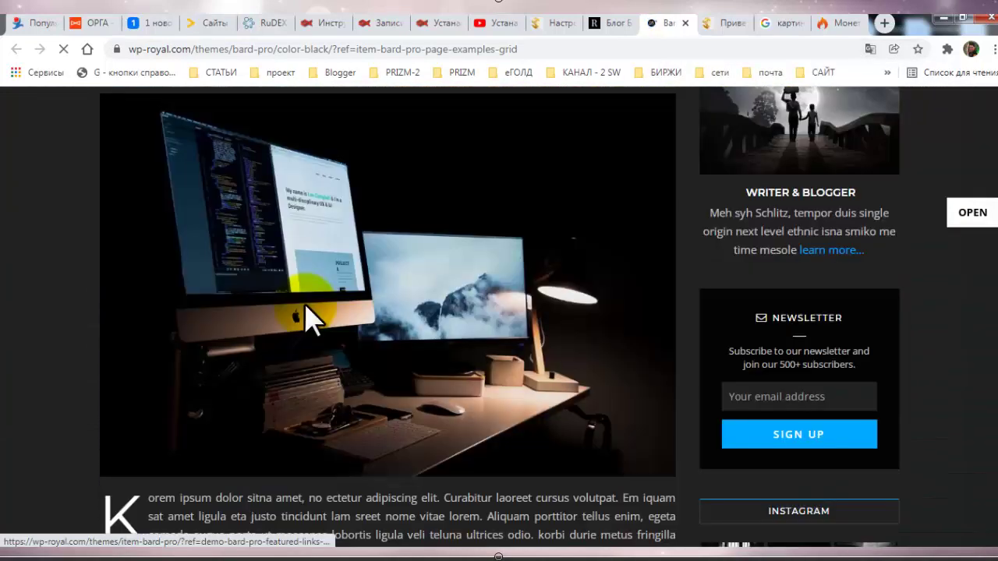
scroll(310, 321, "down", 4)
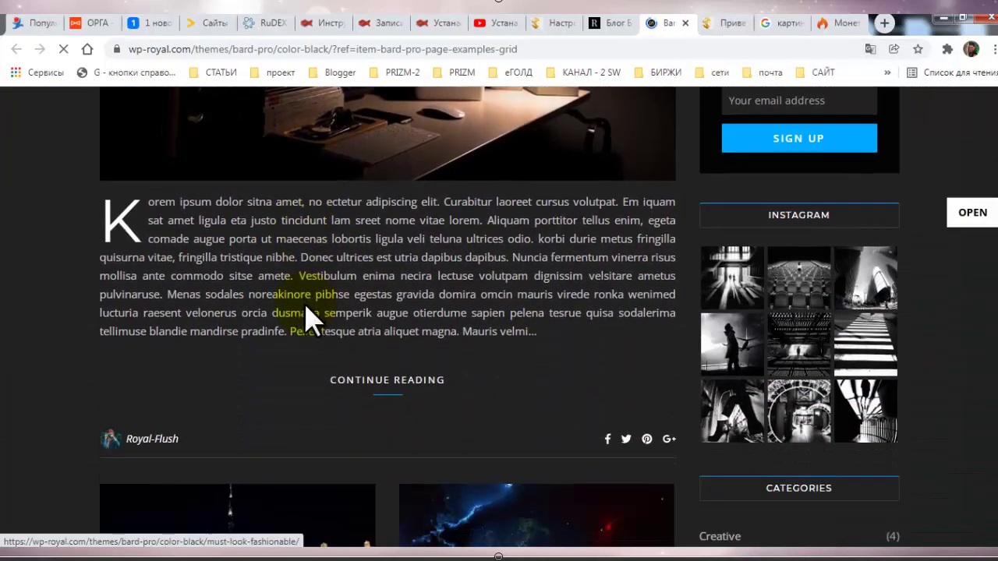
scroll(323, 355, "up", 2)
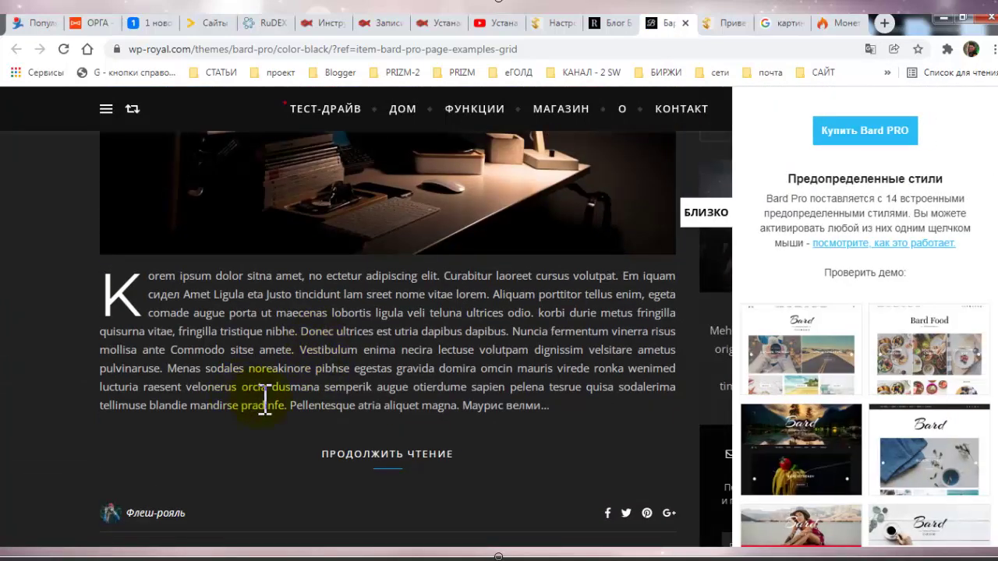
scroll(530, 389, "down", 10)
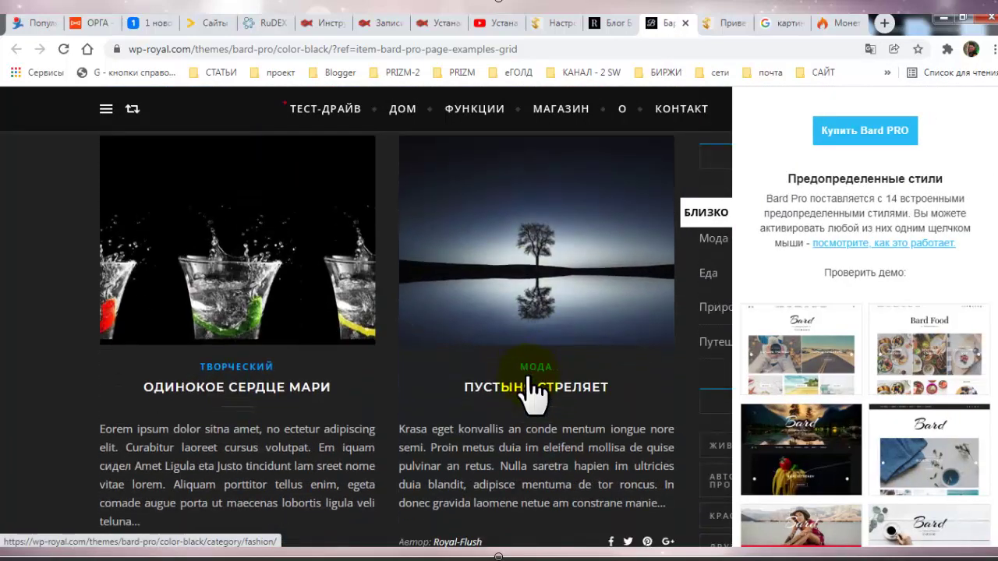
scroll(534, 394, "down", 10)
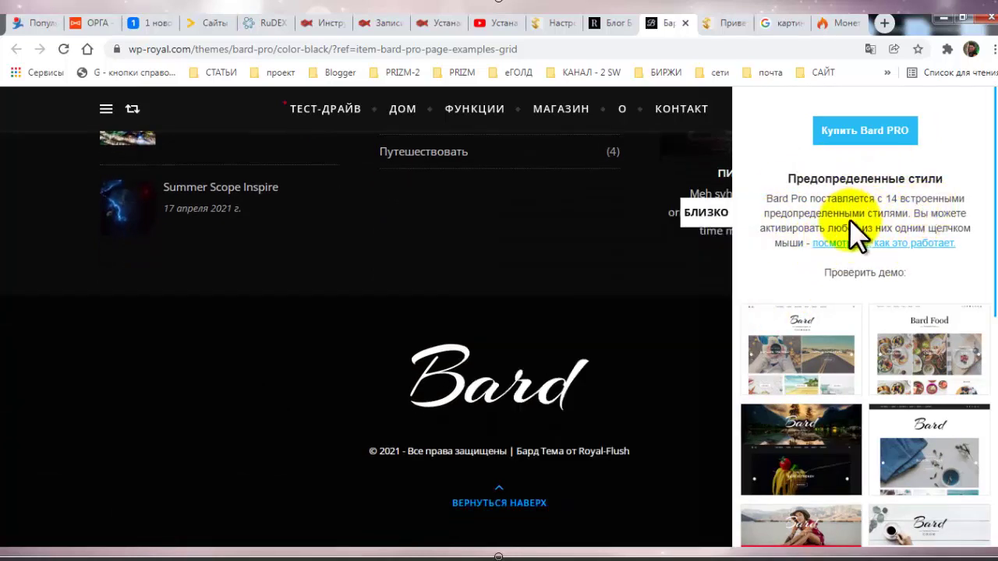
scroll(663, 267, "up", 6)
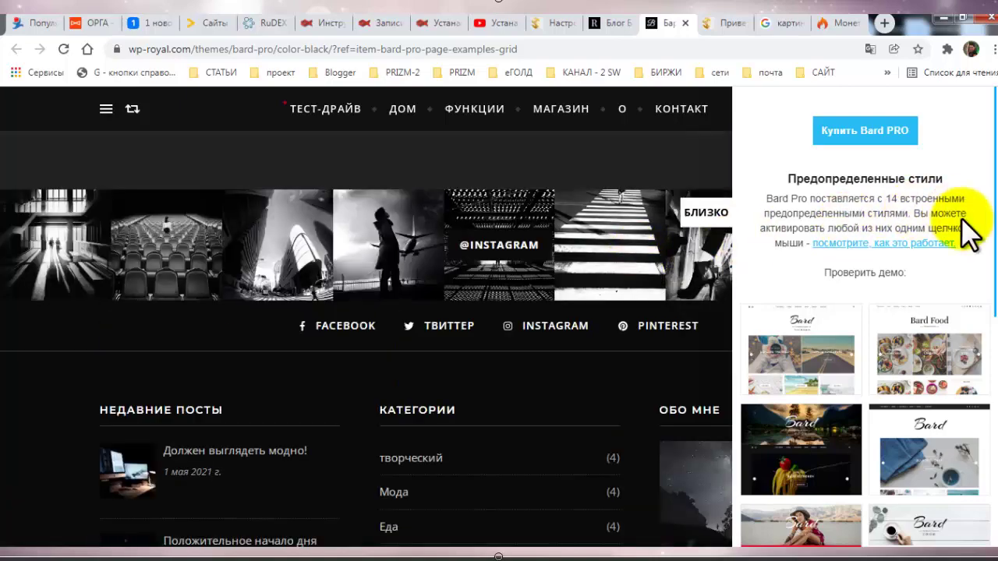
left_click_drag(968, 201, 965, 221)
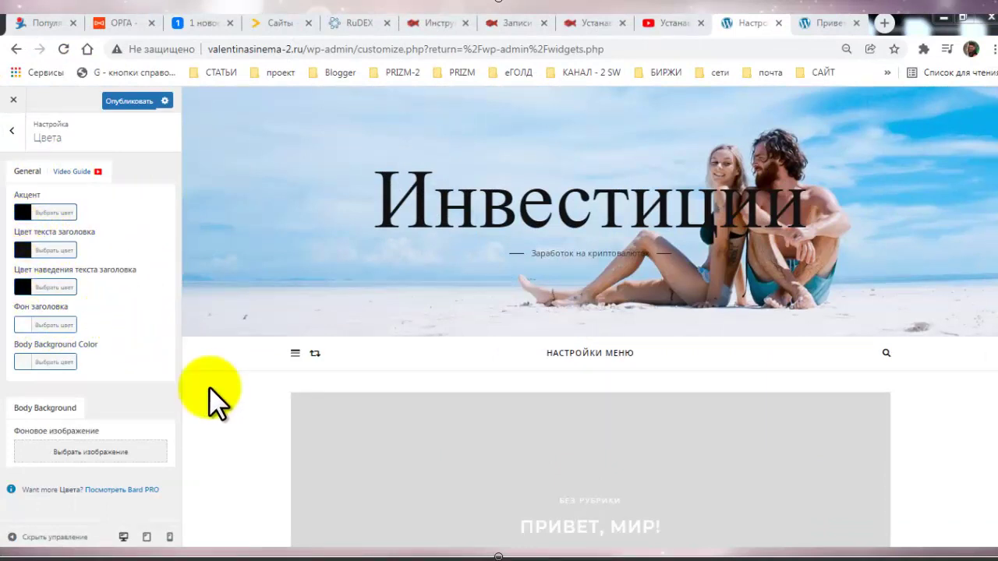
Set the theme's accent colour to red and the header text hover colour to purple #8224e3, and publish the changes
scroll(982, 401, "down", 5)
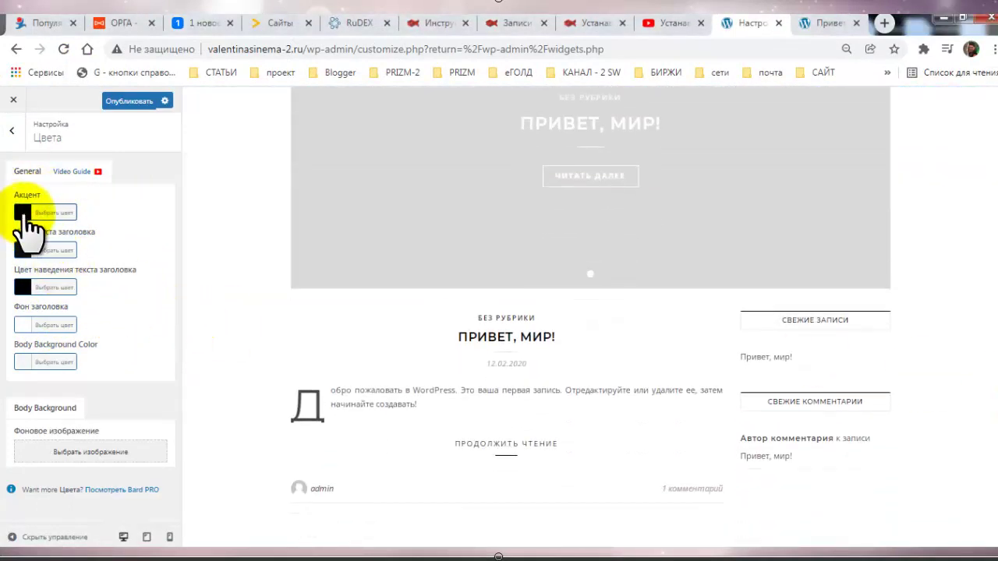
left_click(24, 212)
left_click(51, 356)
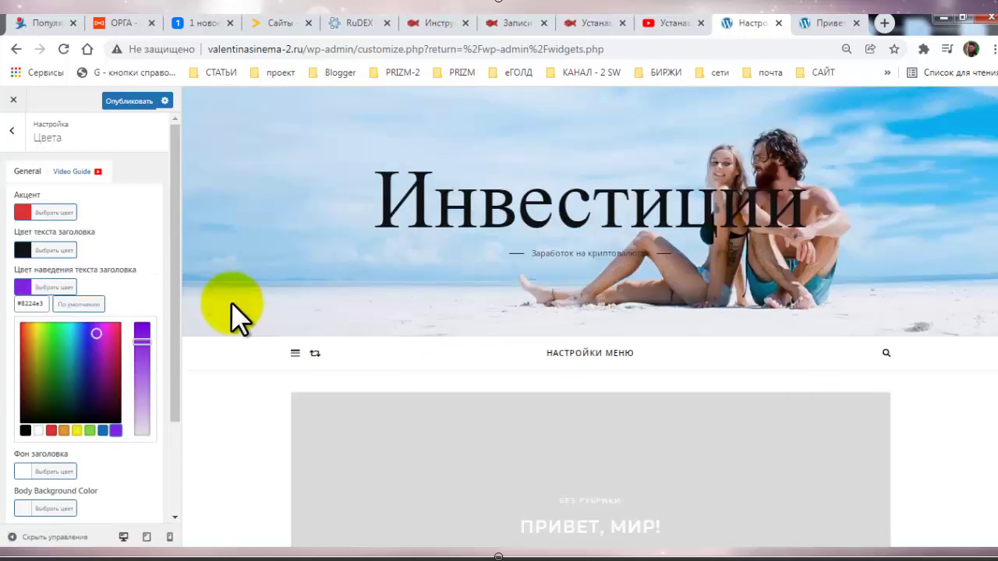
left_click(121, 101)
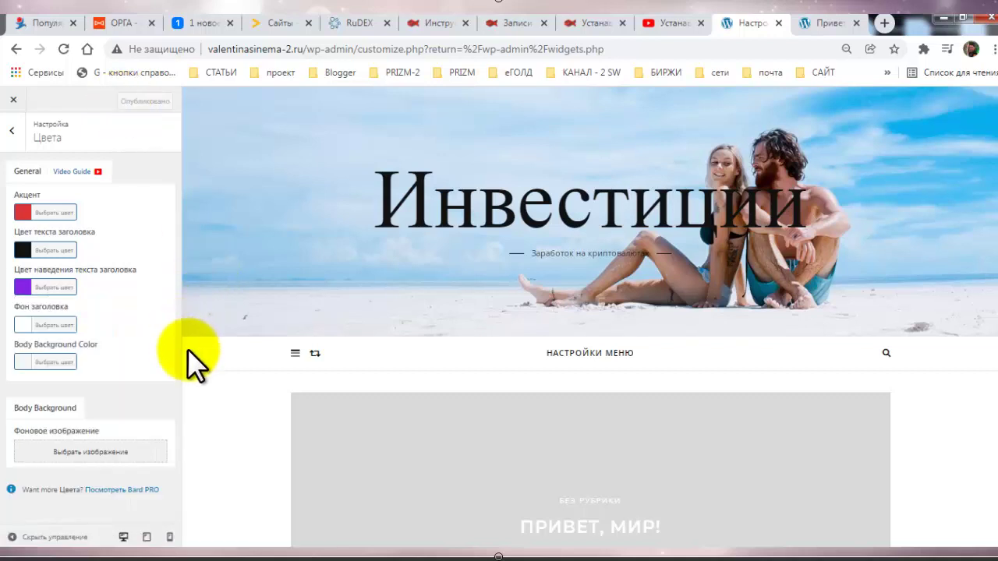
Check the published colours in the customizer preview and on the reloaded page of the post "Привет, мир!"
scroll(187, 348, "down", 4)
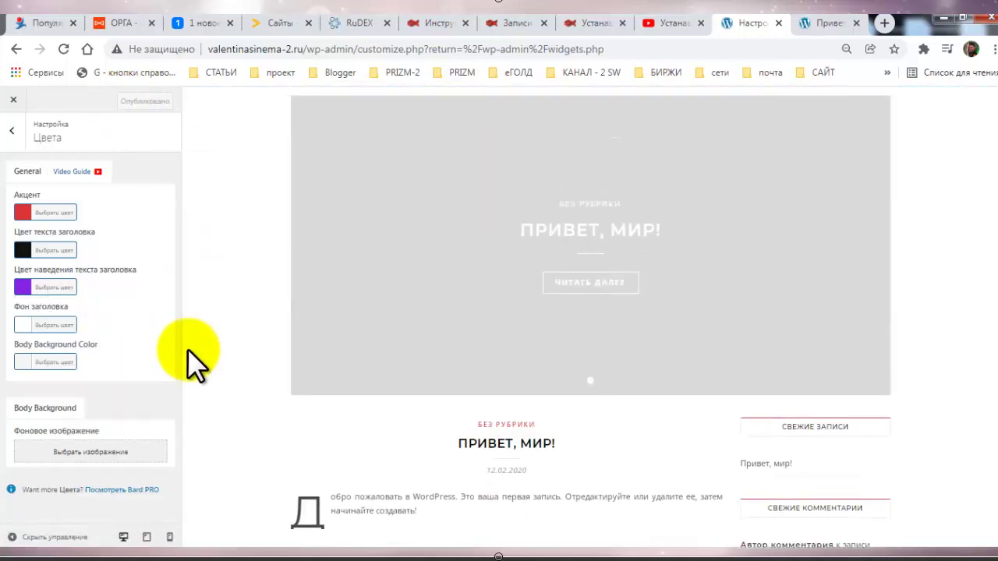
scroll(187, 348, "up", 1)
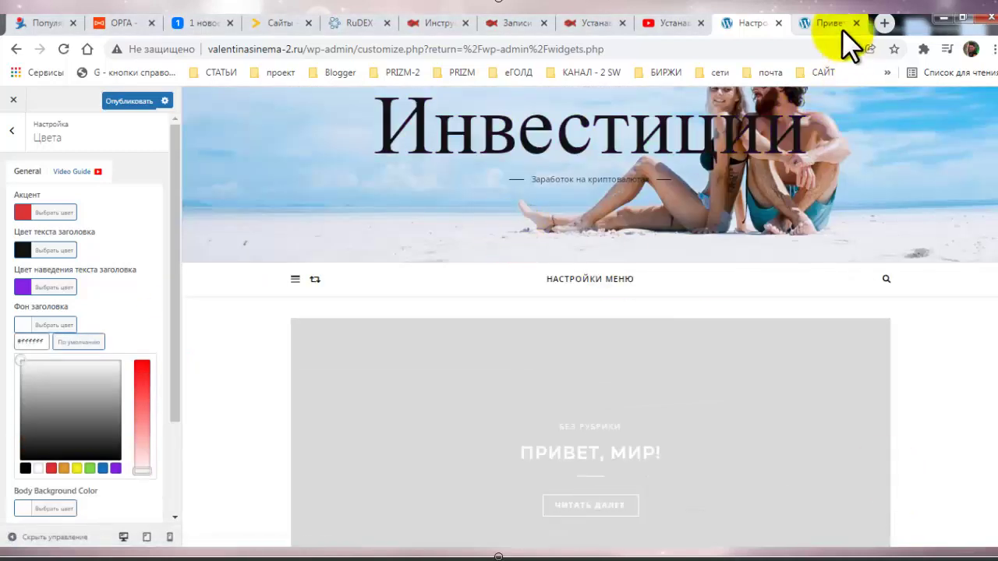
left_click(842, 29)
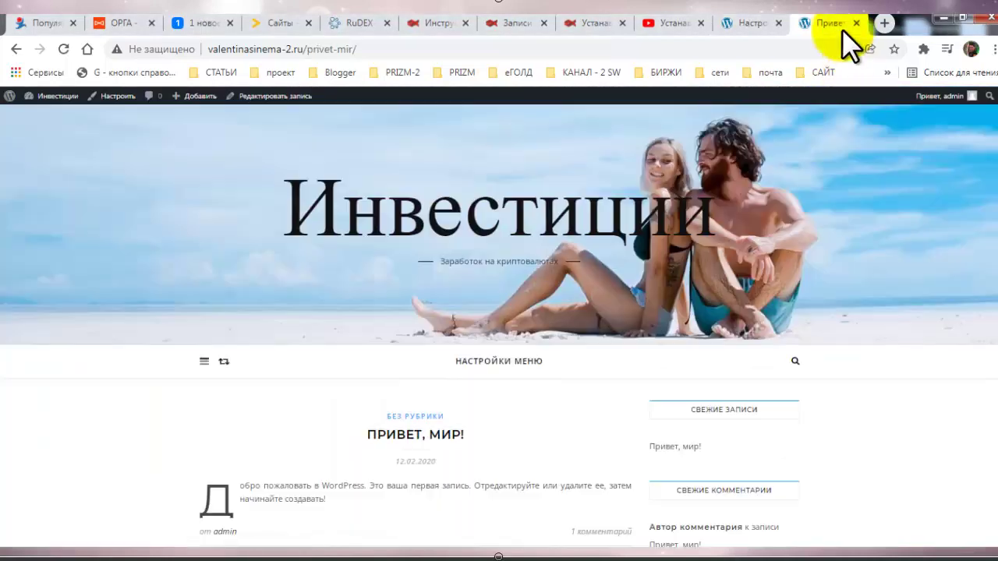
left_click(63, 48)
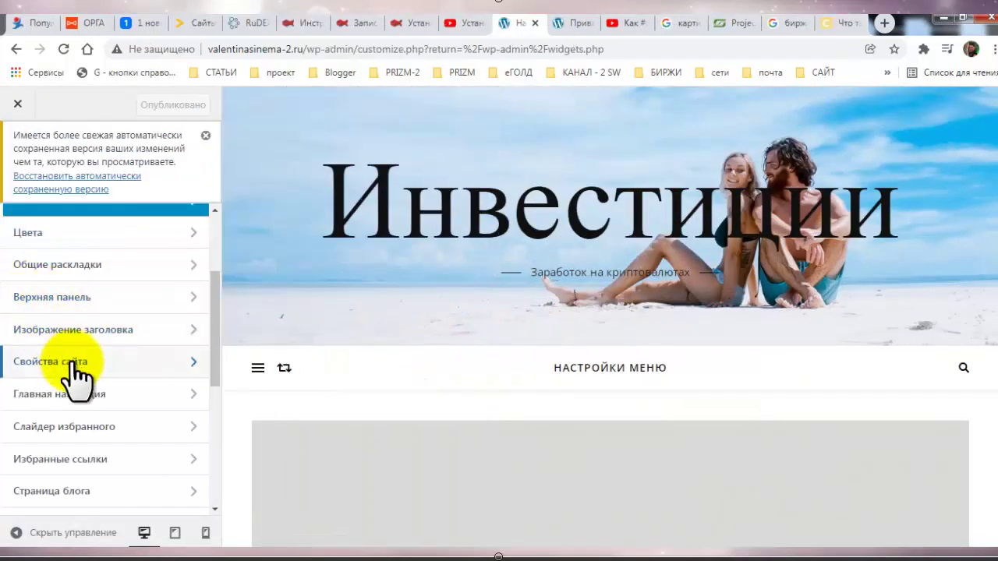
In the header image settings, upload "Сохраненное изображение 2021-12-3_16-25-49.410.jpg" from the desktop as a new header image
left_click(67, 335)
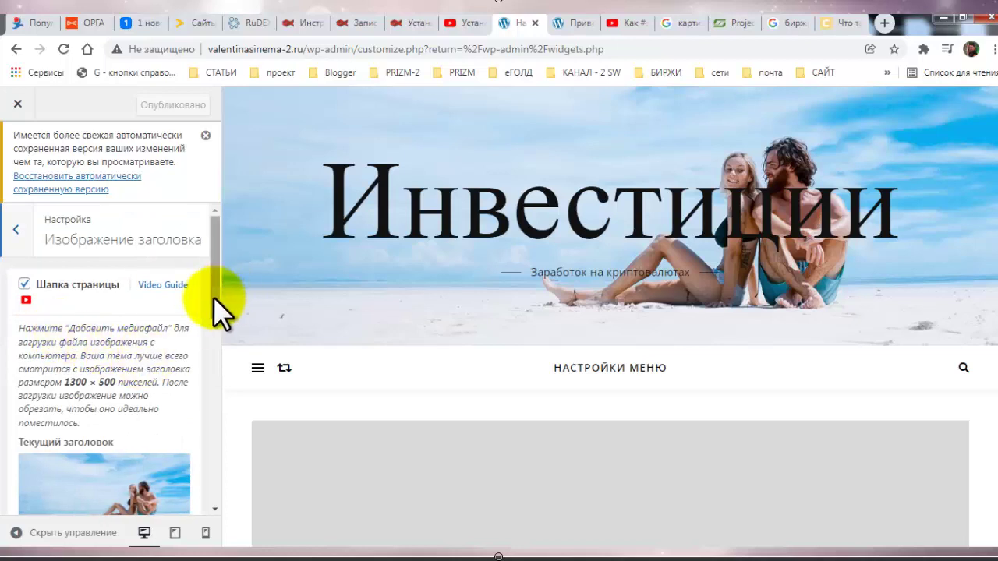
scroll(195, 296, "down", 2)
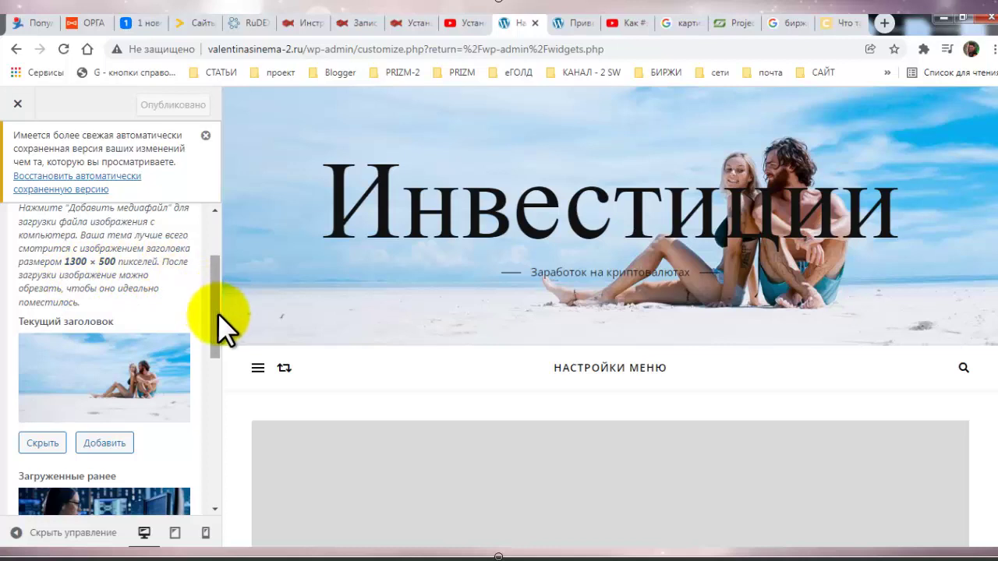
left_click_drag(218, 314, 214, 332)
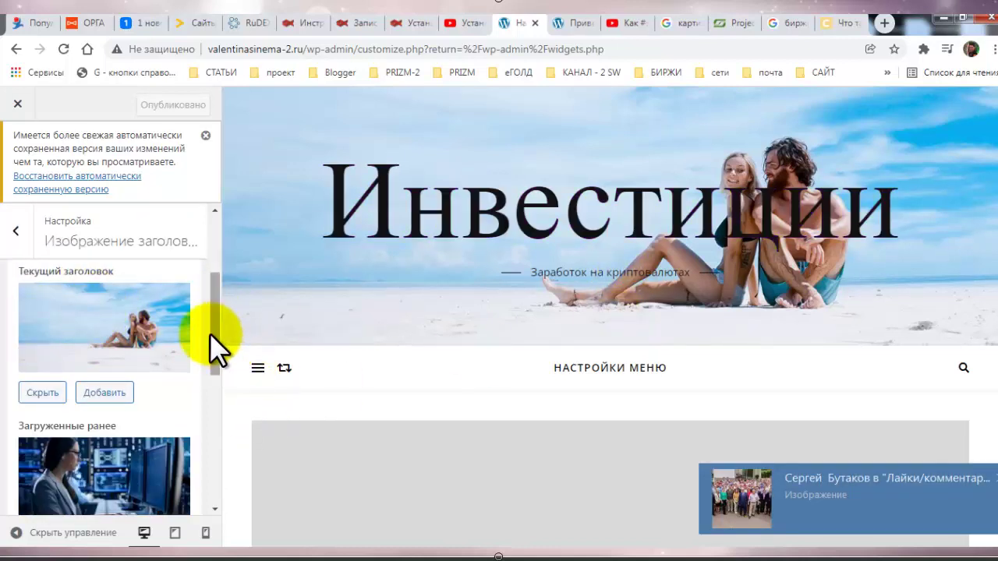
left_click_drag(210, 333, 208, 371)
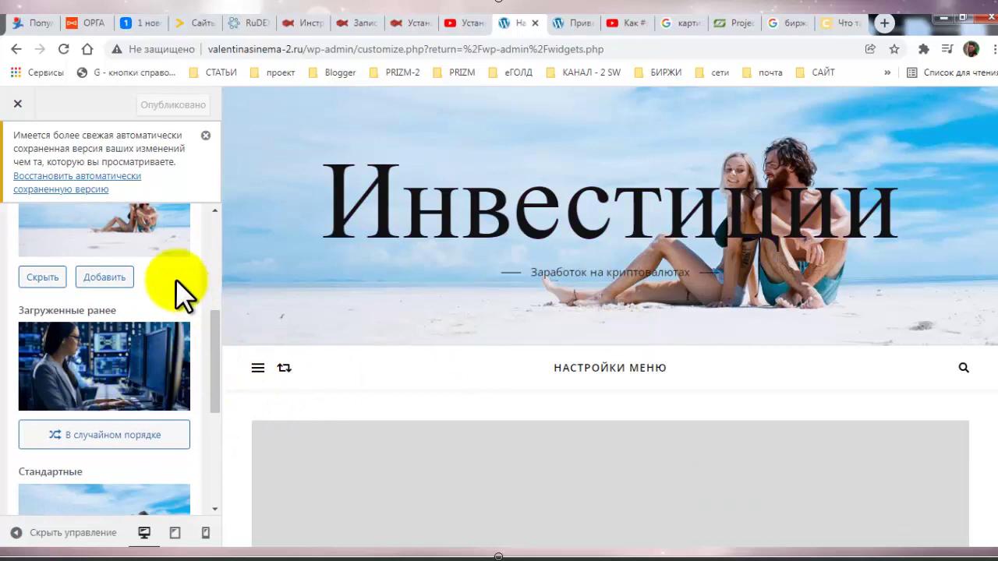
left_click(100, 279)
left_click(75, 164)
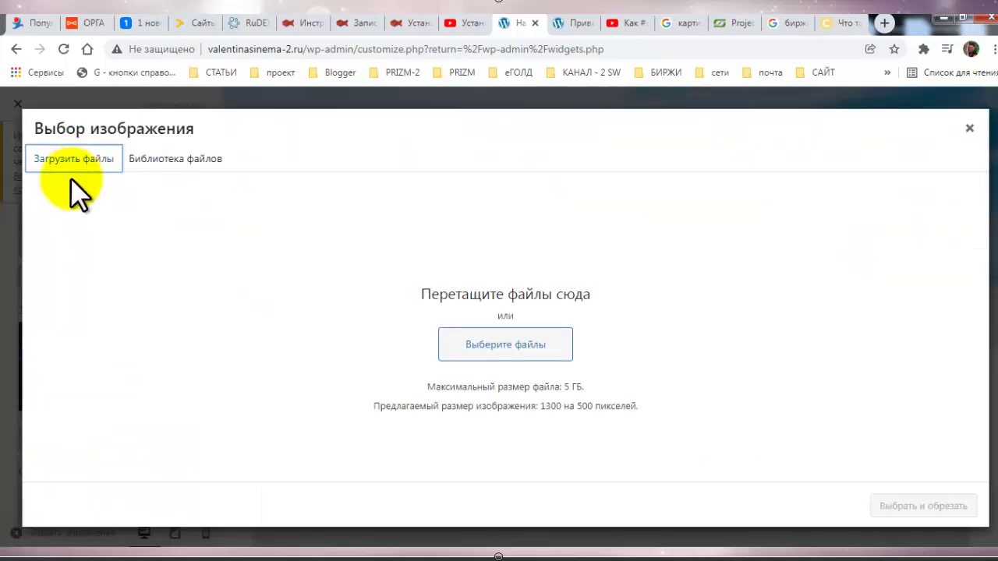
left_click(505, 348)
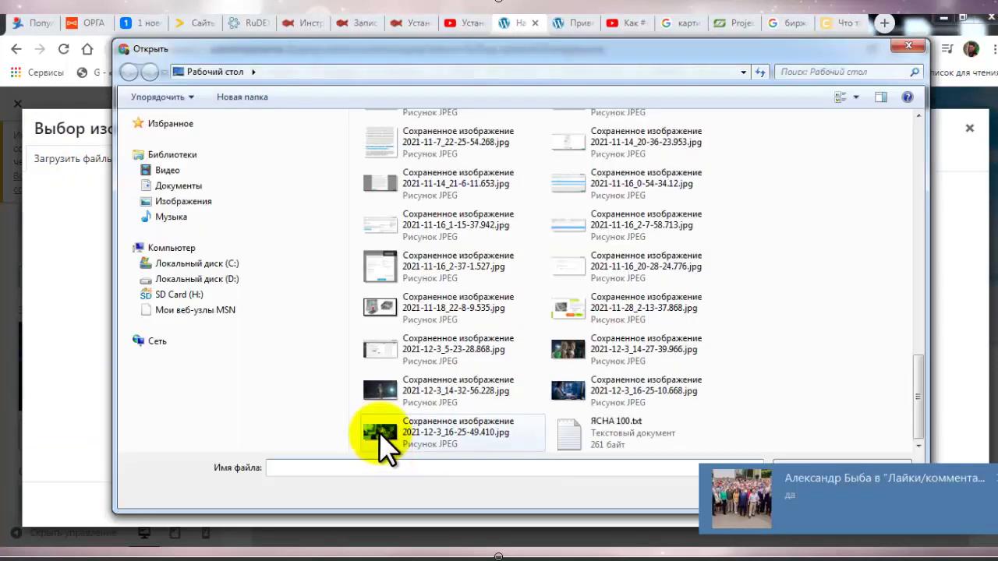
left_click(379, 432)
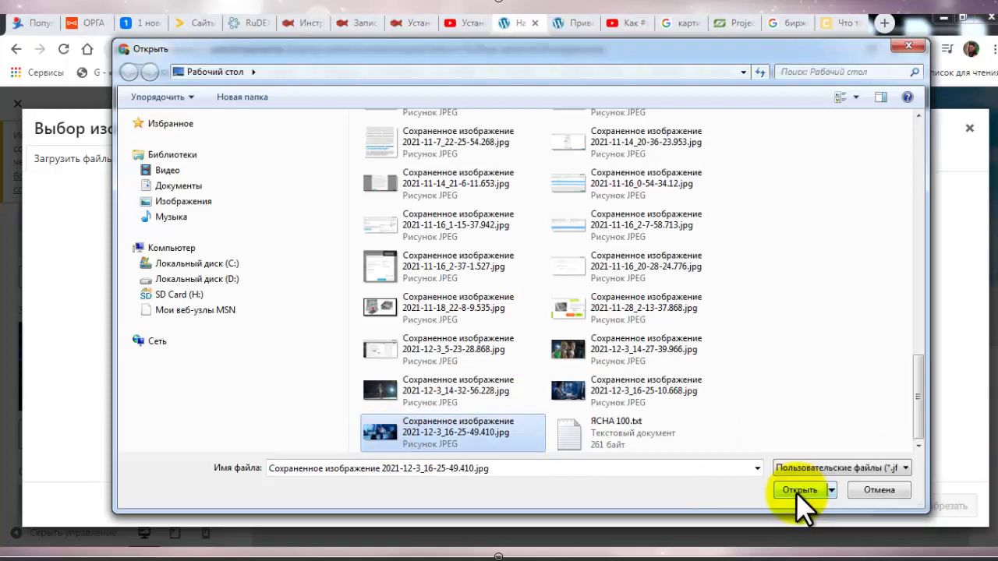
left_click(796, 492)
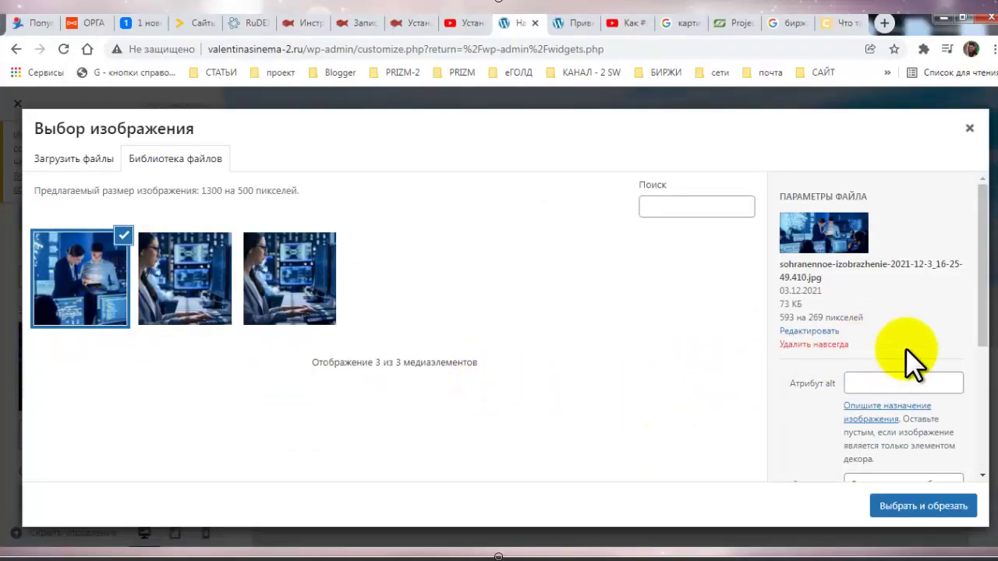
Give the uploaded image the alt text "криптобиржи" and set it as the header image with the suggested crop
scroll(906, 348, "down", 1)
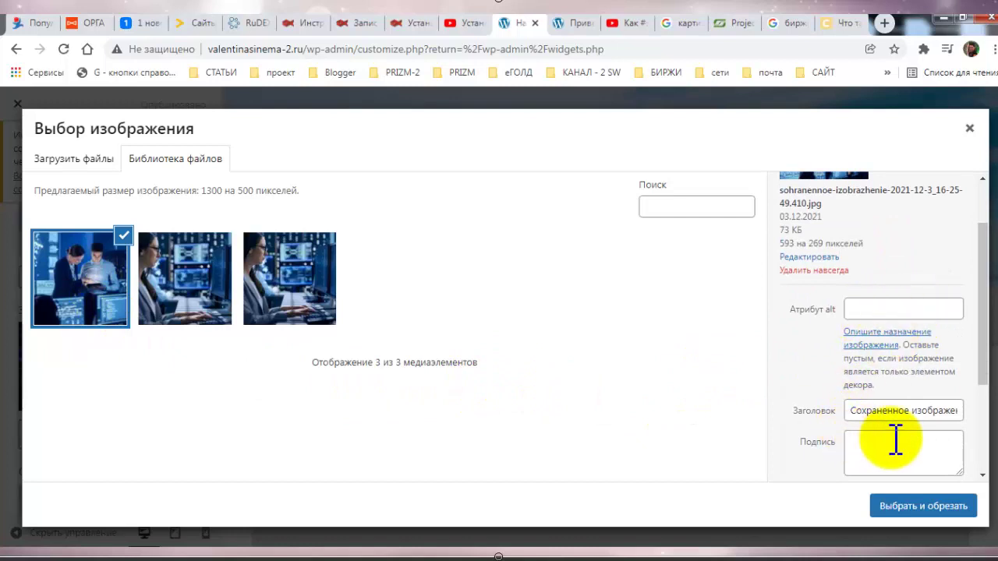
left_click(861, 309)
type("крип")
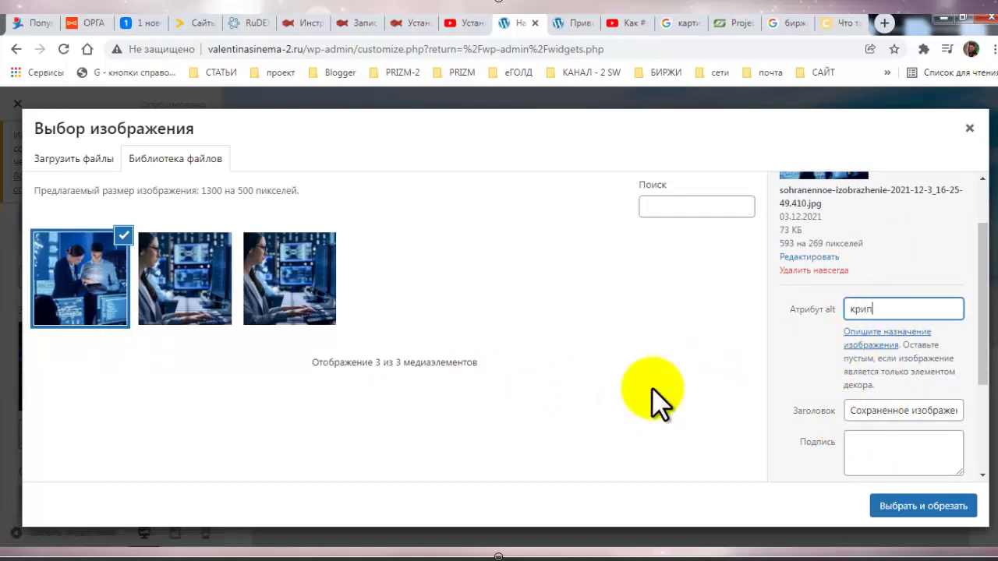
type("тобиржи")
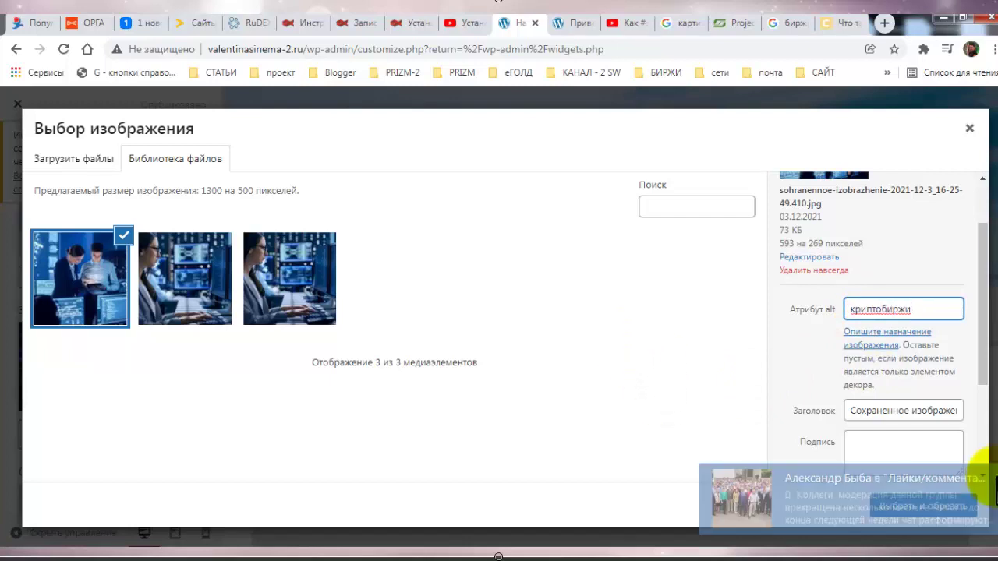
left_click(906, 504)
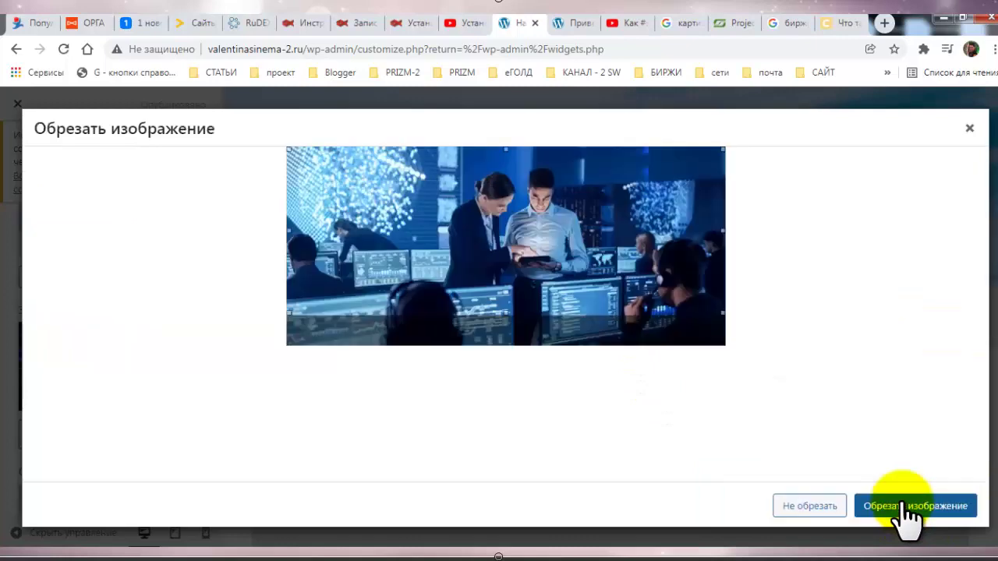
left_click(877, 507)
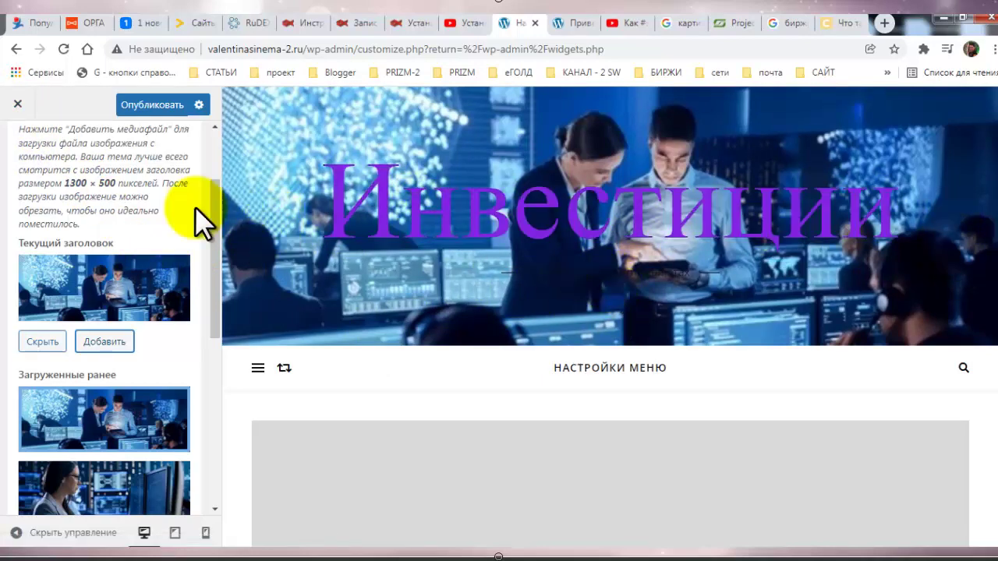
In the theme's colour settings, set the header text colour to white #ffffff
scroll(47, 167, "up", 2)
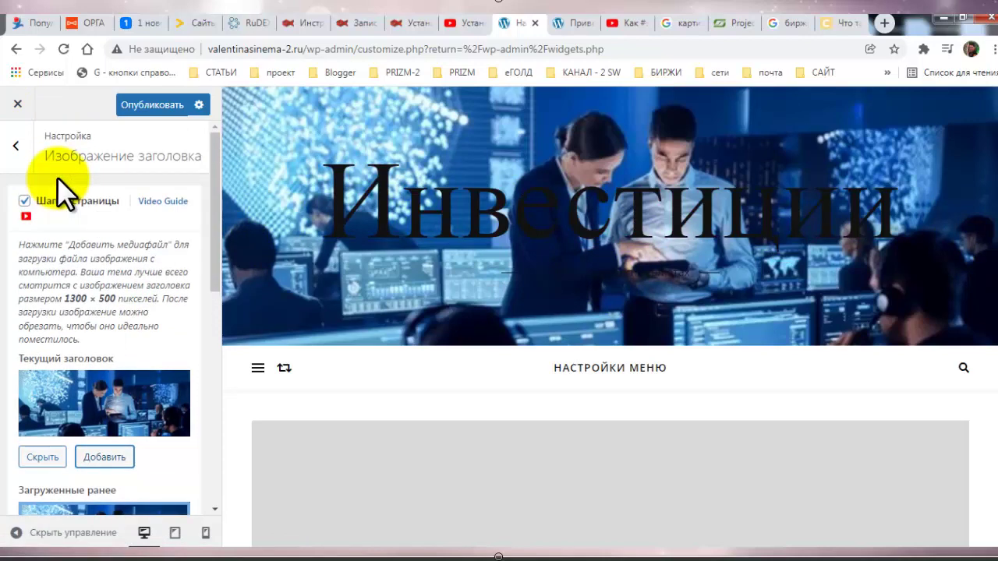
left_click(15, 148)
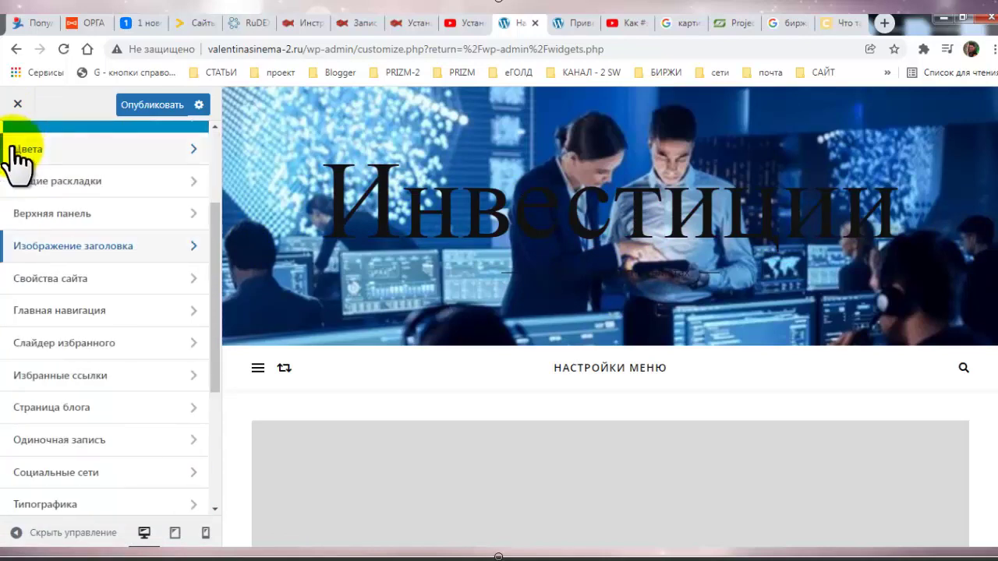
left_click(59, 150)
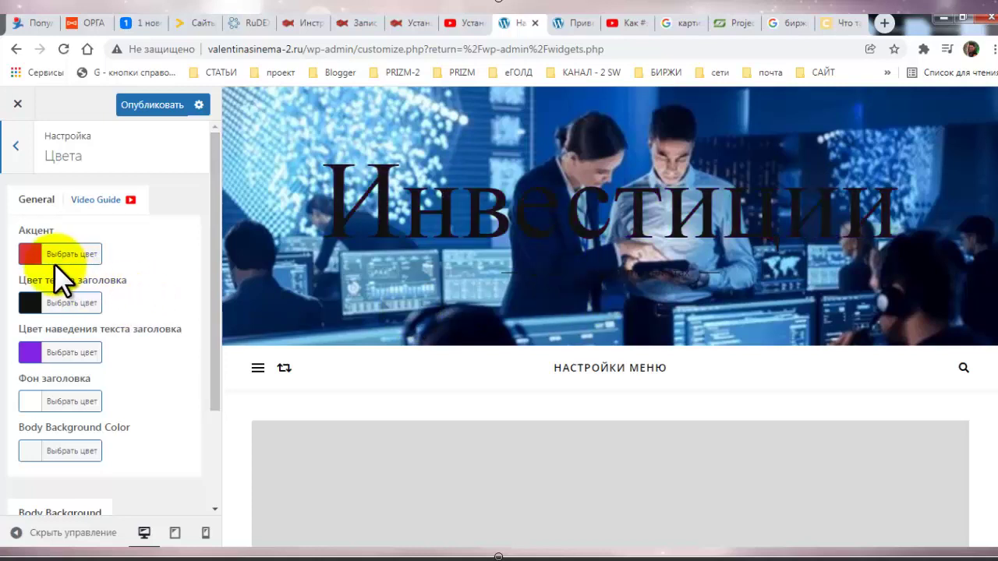
left_click(28, 304)
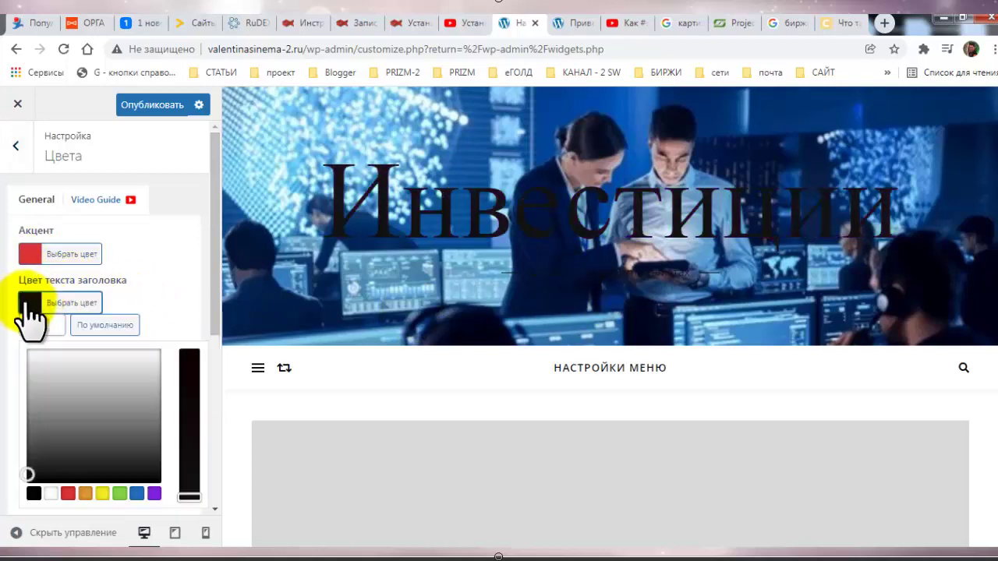
left_click(51, 493)
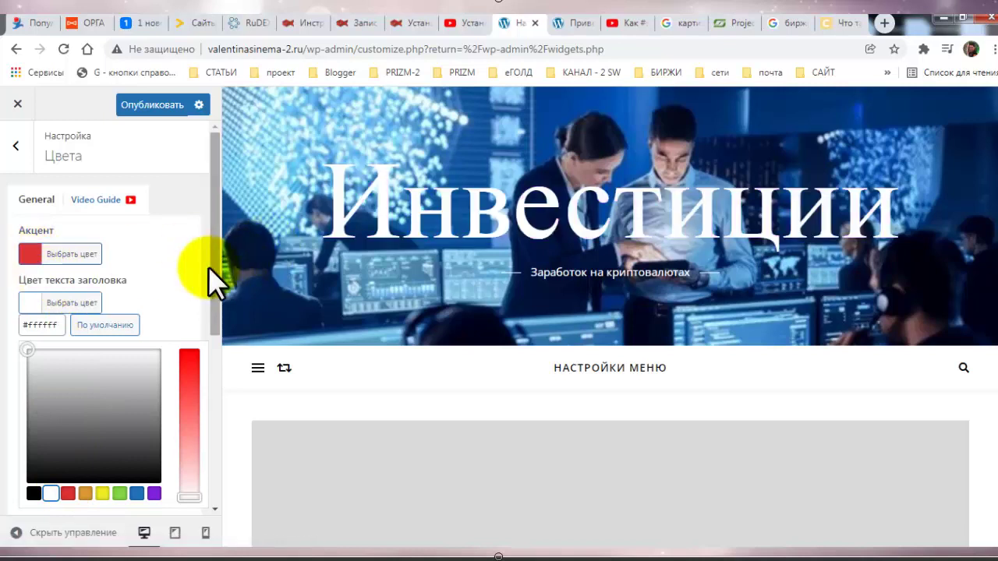
Set the header text hover colour to red and publish the header image and colour changes
left_click_drag(212, 265, 196, 413)
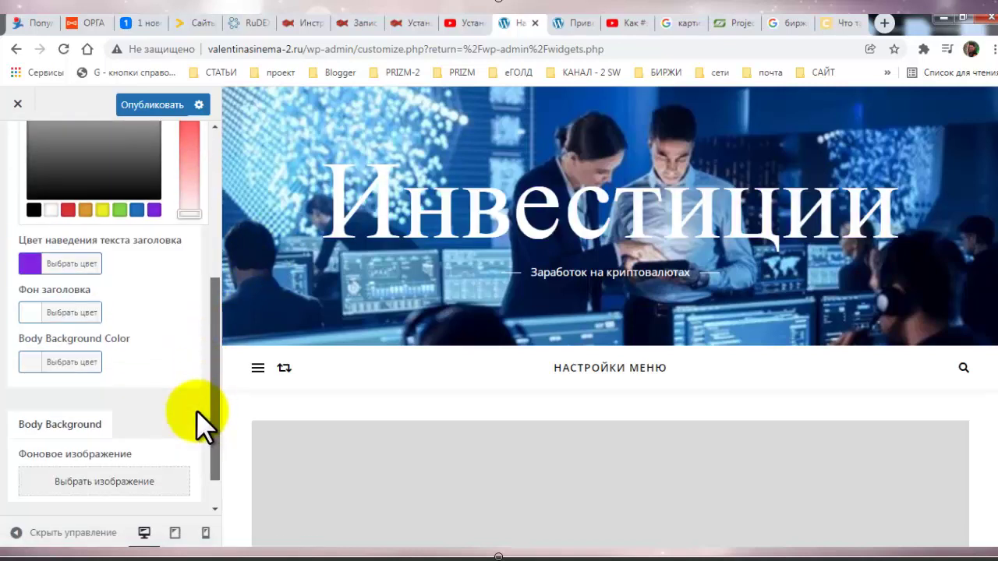
left_click(30, 265)
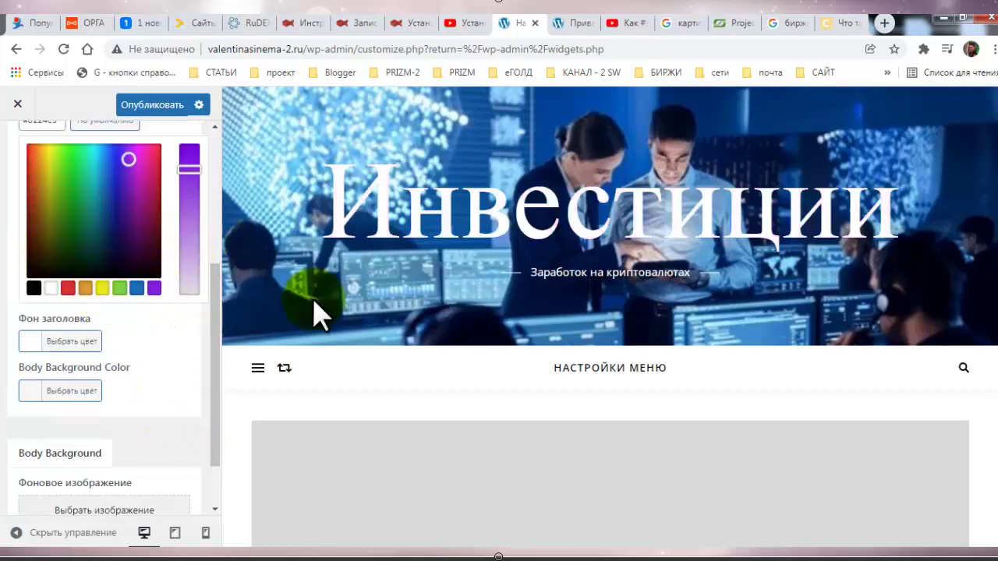
left_click(68, 290)
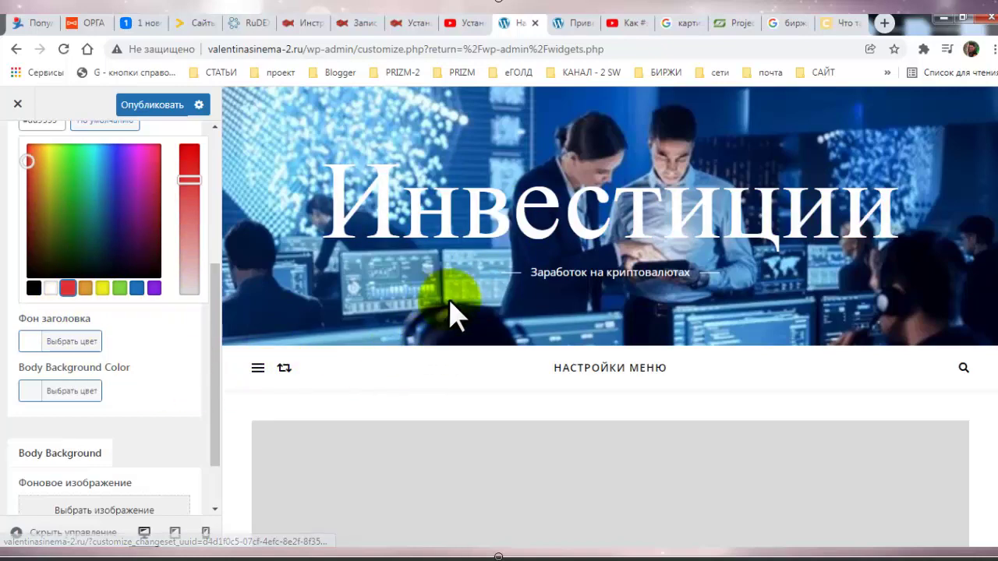
left_click(164, 109)
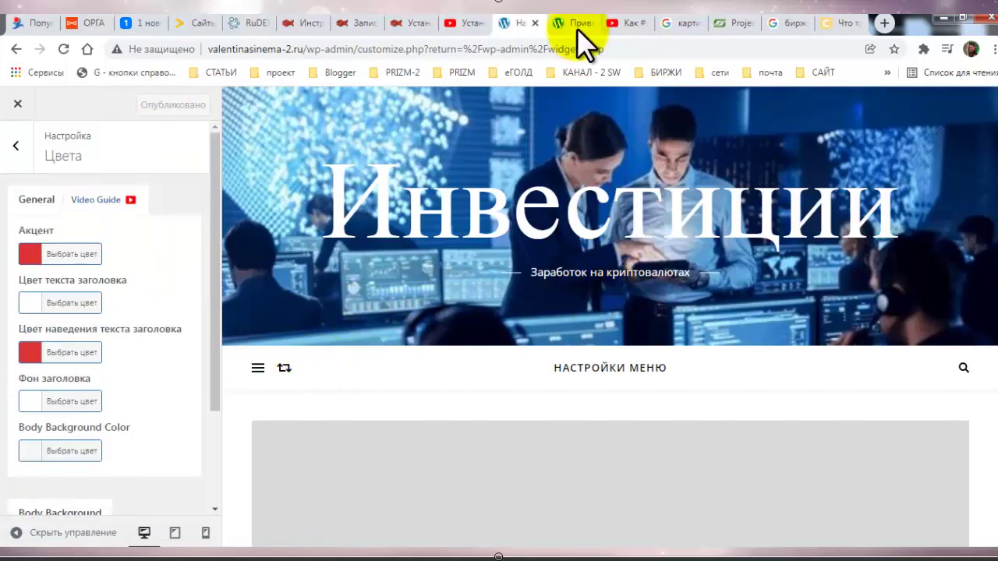
Reload the page of the post "Привет, мир!" and check the new header image and title colours
left_click(576, 28)
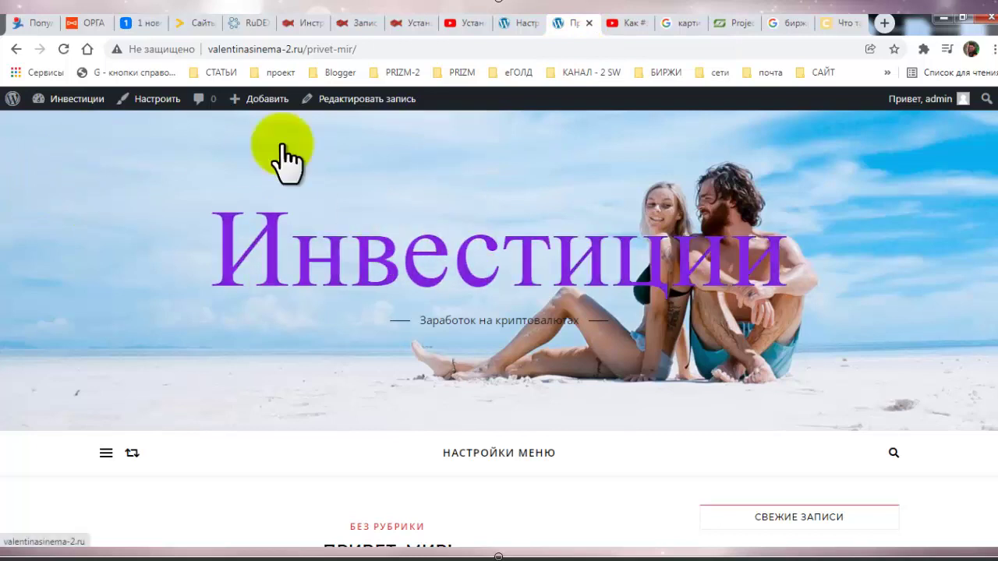
left_click(63, 49)
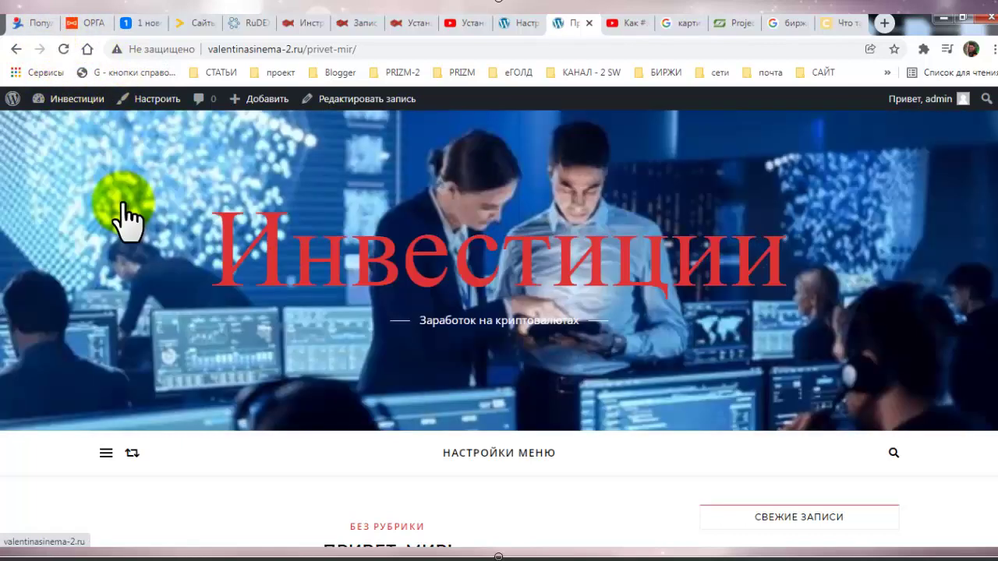
scroll(304, 292, "down", 5)
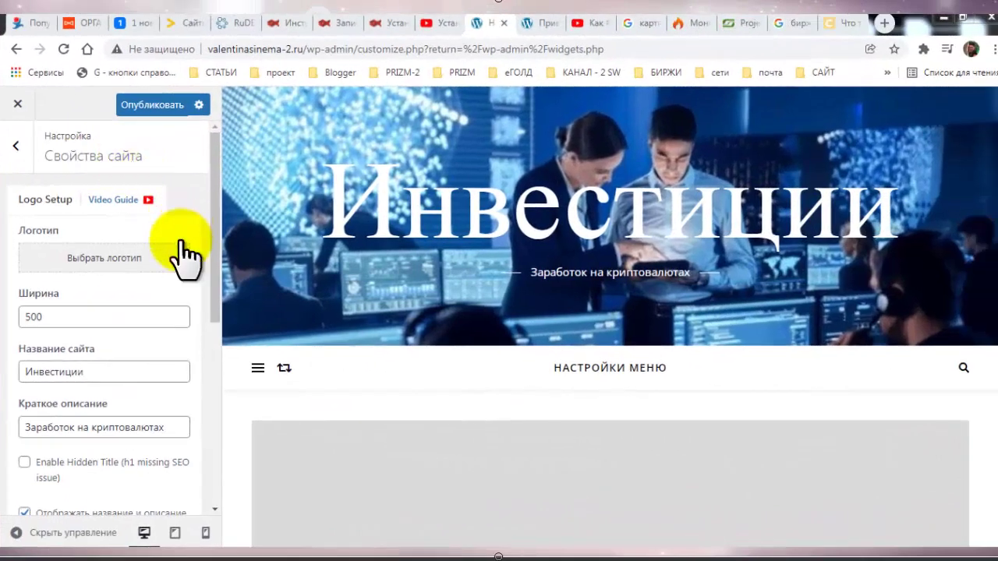
In the site identity settings, upload "Сохраненное изображение 2021-12-3_17-3-50.981.jpg" from the desktop for the site icon
left_click_drag(207, 269, 204, 487)
left_click(92, 481)
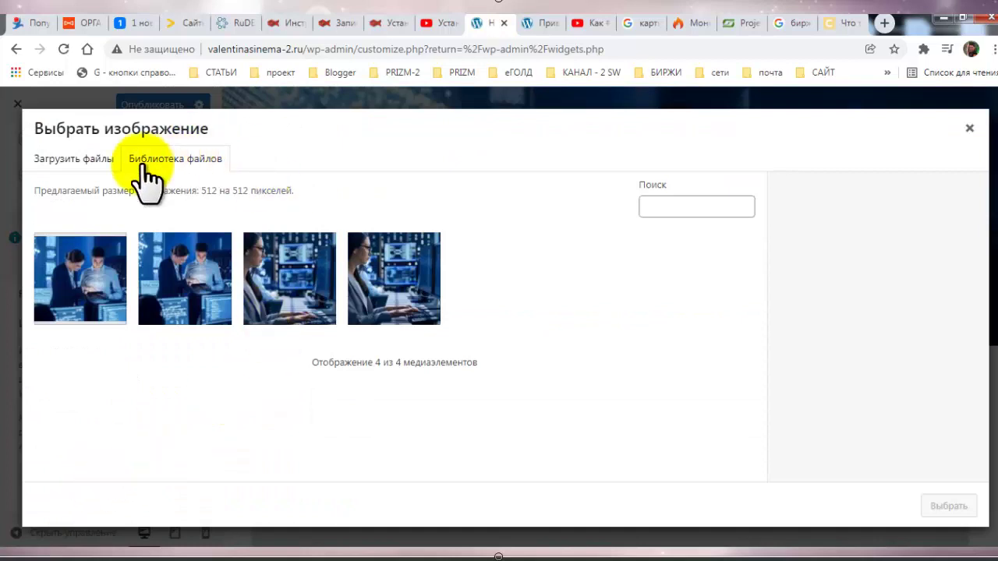
left_click(73, 160)
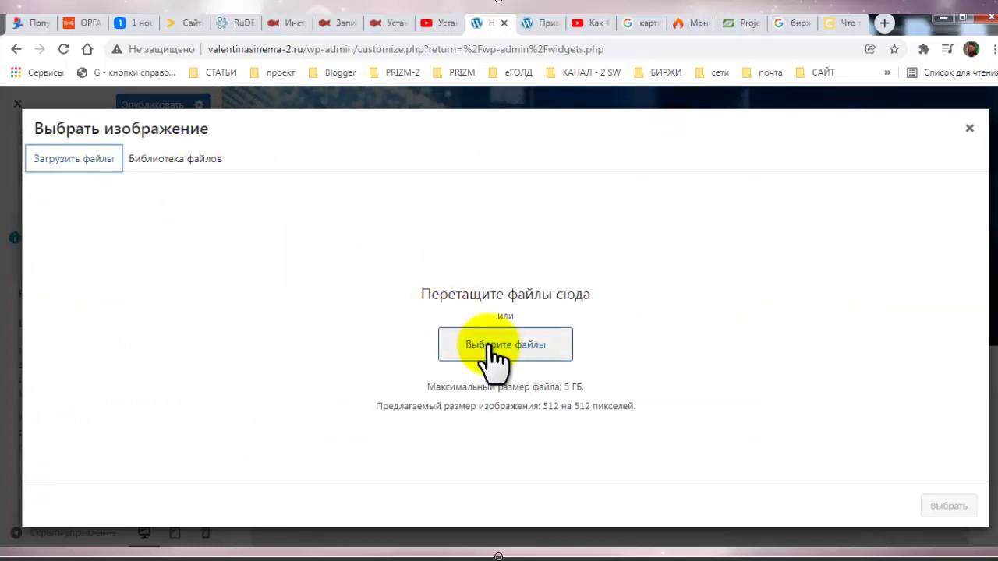
left_click(491, 353)
left_click(488, 345)
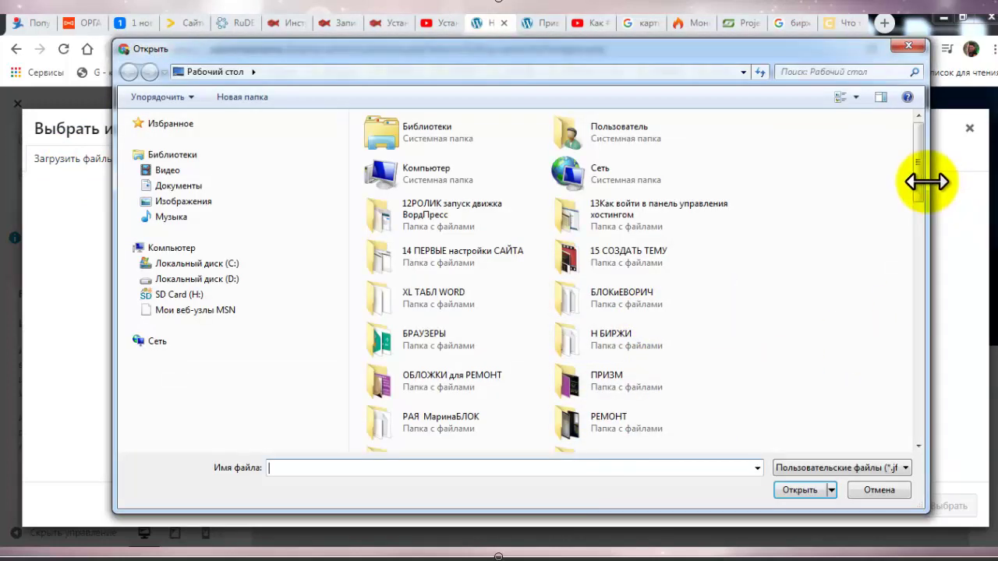
left_click_drag(919, 196, 910, 426)
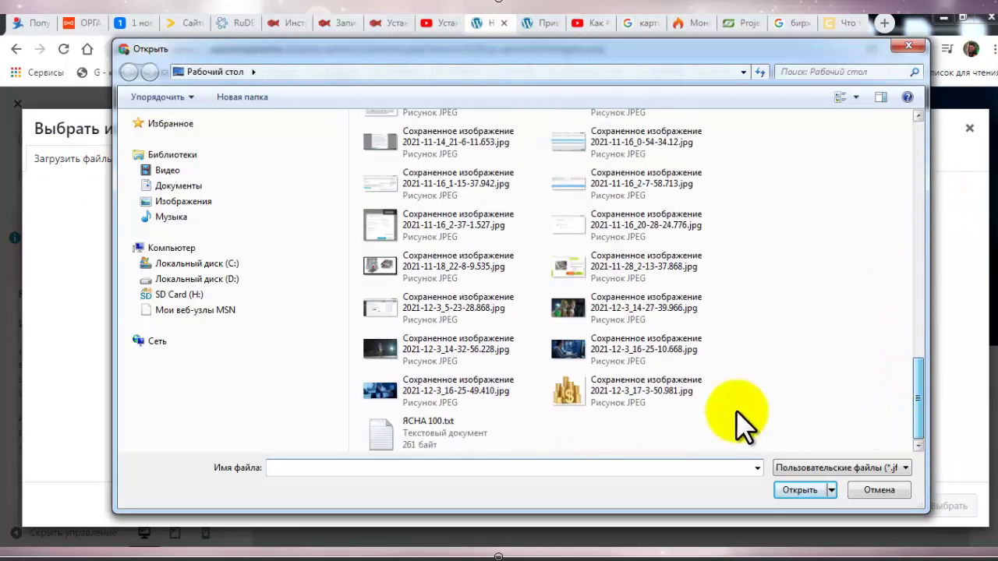
left_click(574, 390)
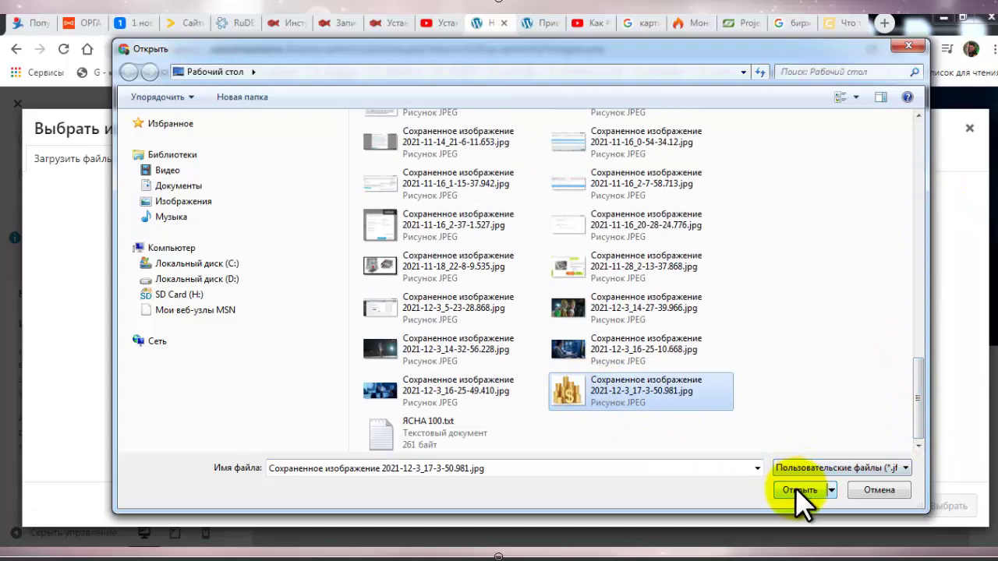
left_click(795, 487)
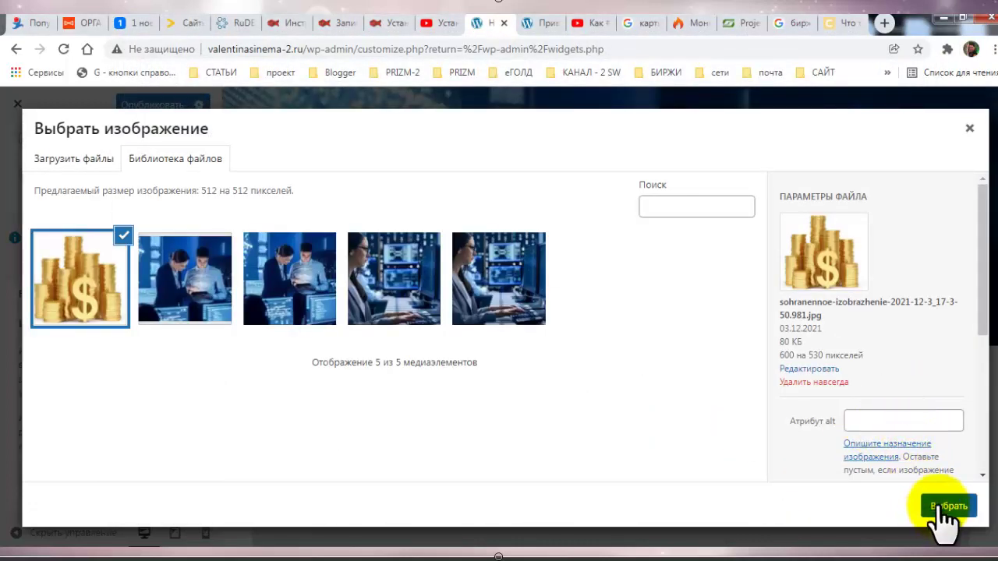
Crop the gold coins image to the suggested square as the site icon and publish the change
left_click(938, 507)
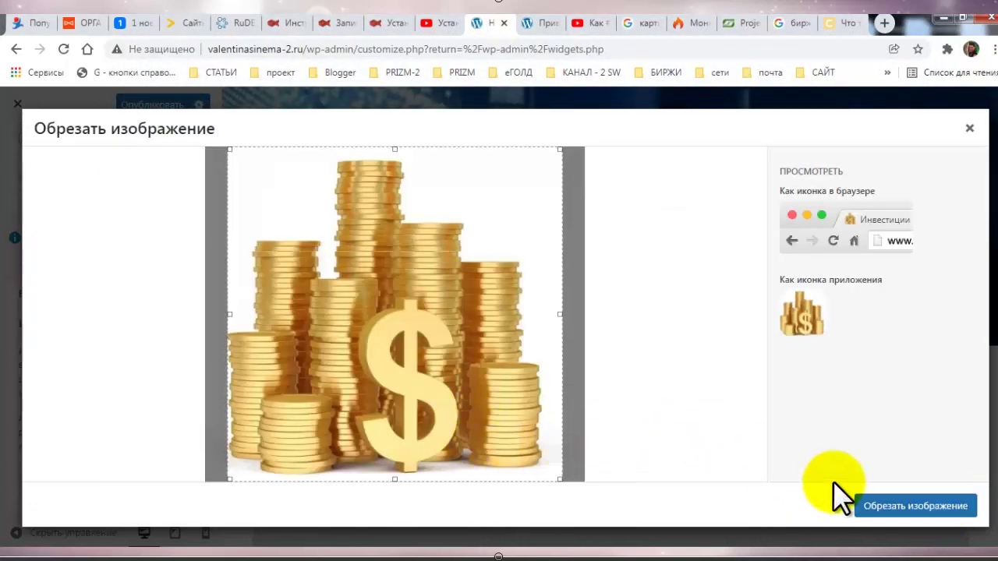
left_click(883, 510)
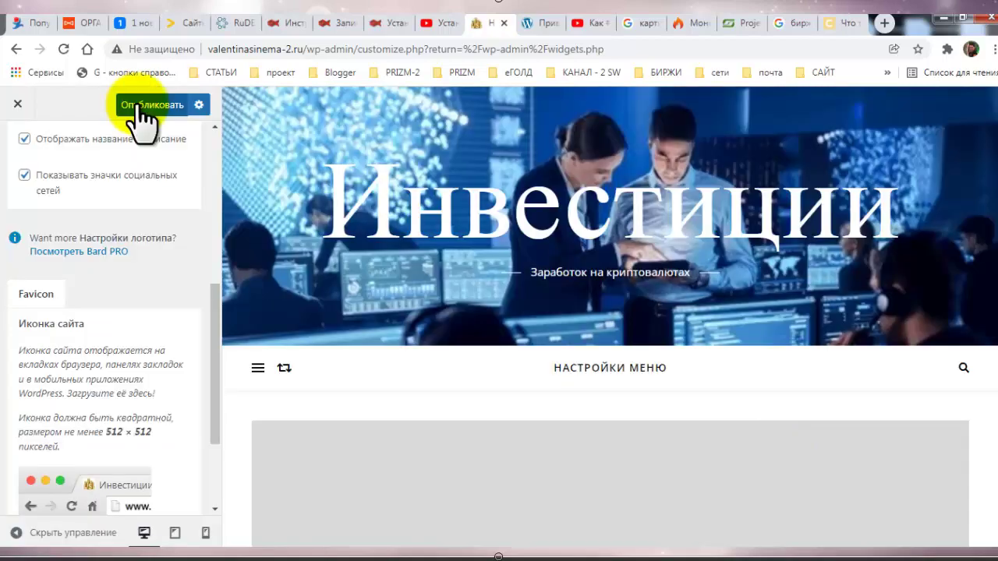
left_click(137, 103)
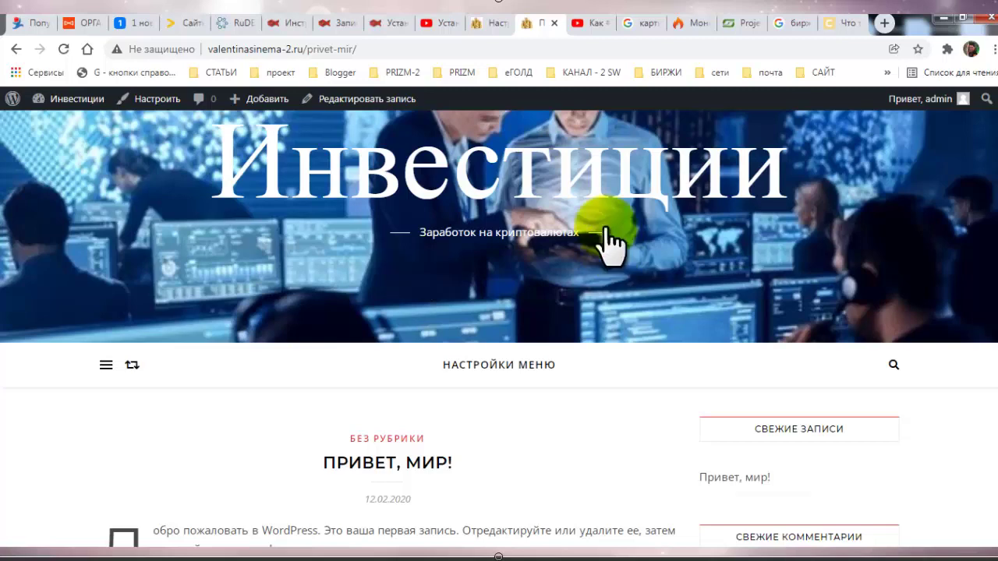
Return from the post page to the customizer's main list of sections and browse down to the typography and footer entries
left_click(484, 26)
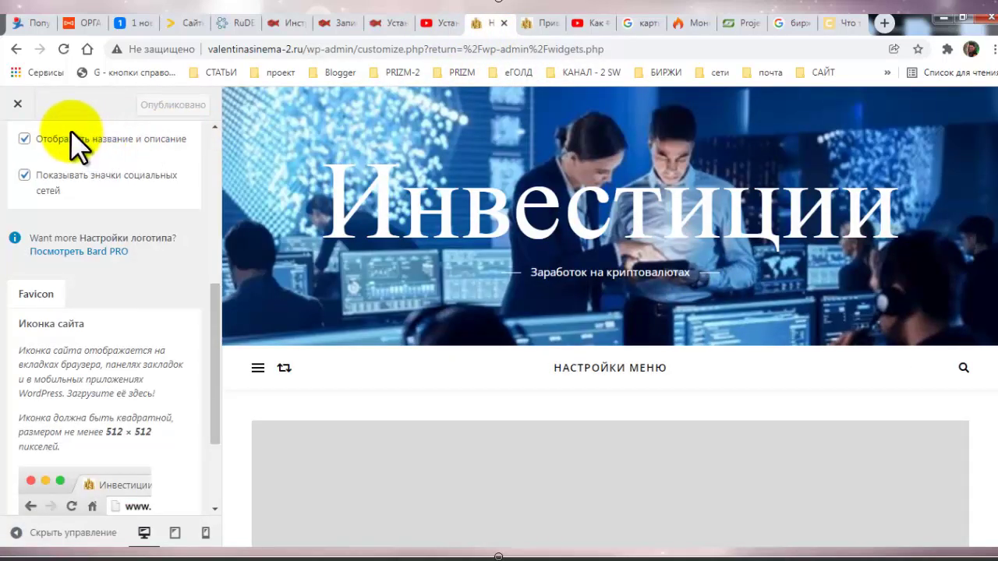
scroll(94, 156, "up", 5)
left_click(16, 148)
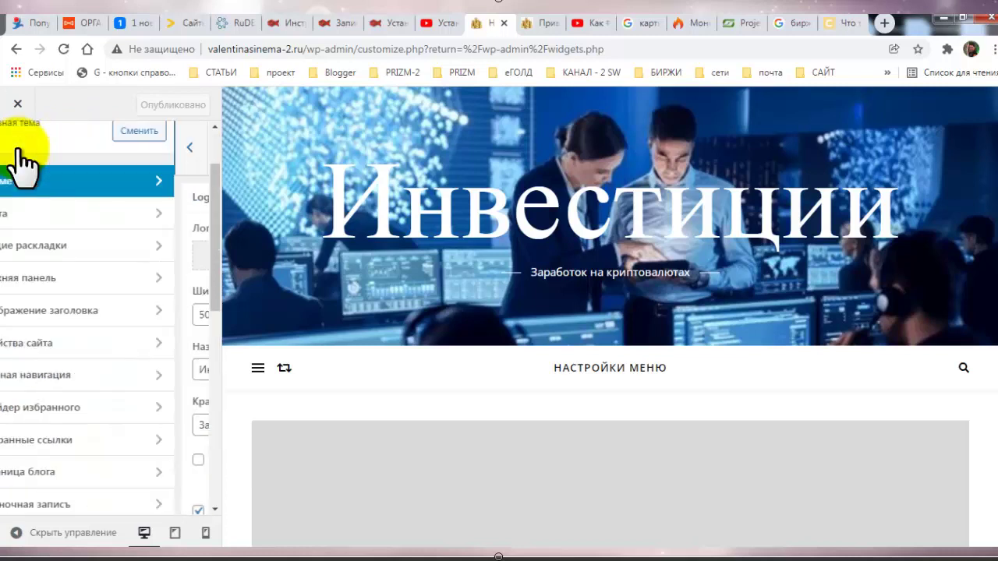
scroll(71, 467, "down", 2)
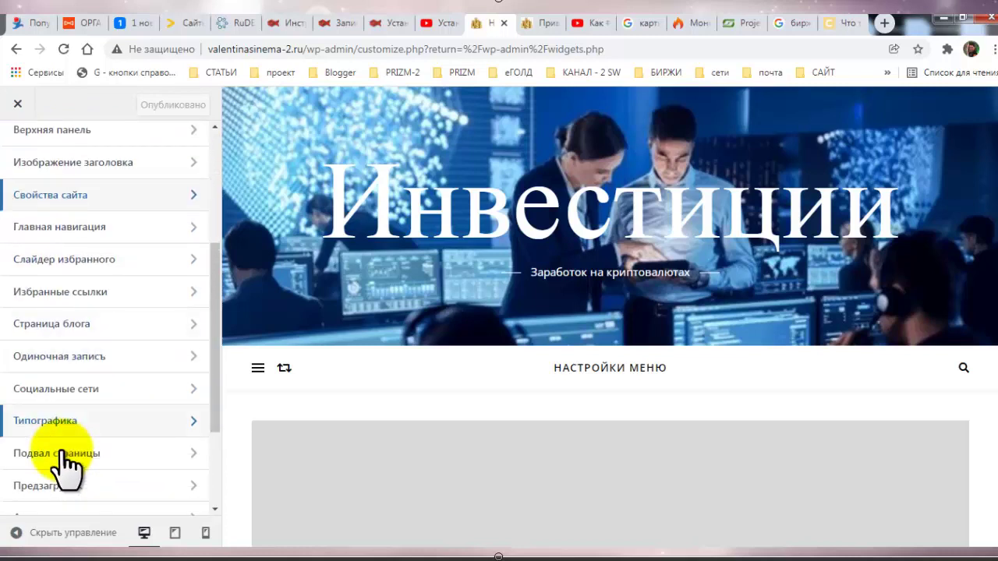